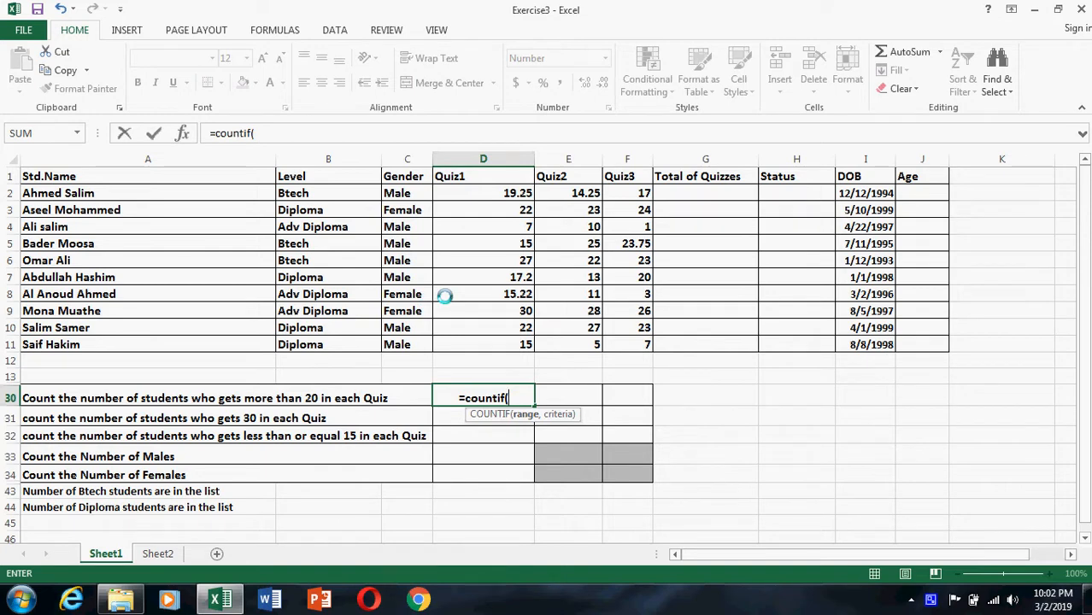
Complete the COUNTIF formula in D30 with range D2:D11 and criterion ">20" to count Quiz1 scores above 20.
{"action": "left_click_drag", "start_coordinate": [485, 191], "coordinate": [517, 342]}
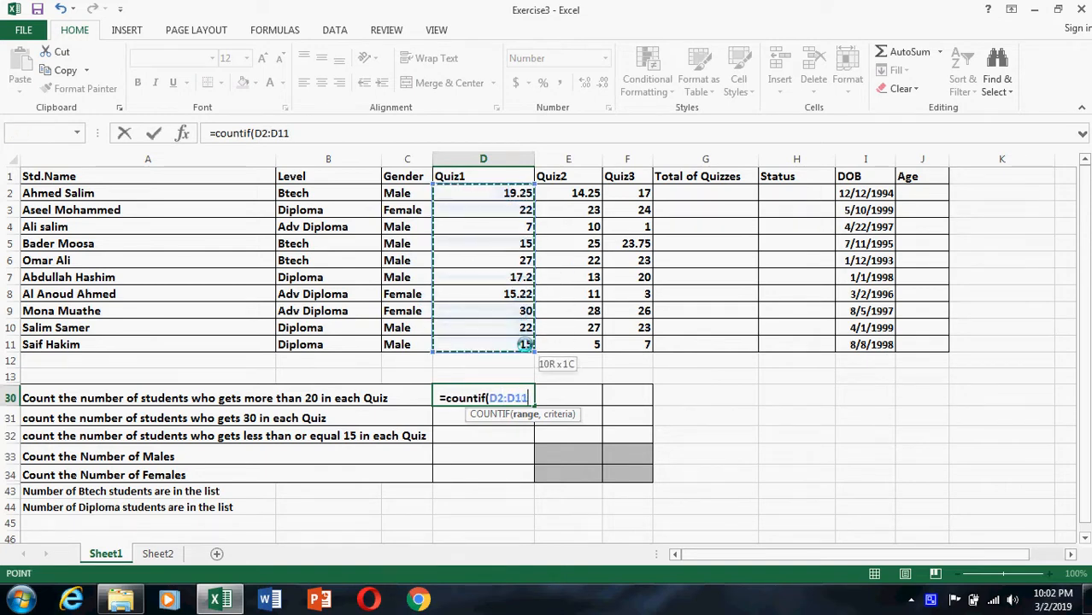
{"action": "left_click", "coordinate": [308, 133]}
{"action": "type", "text": ","}
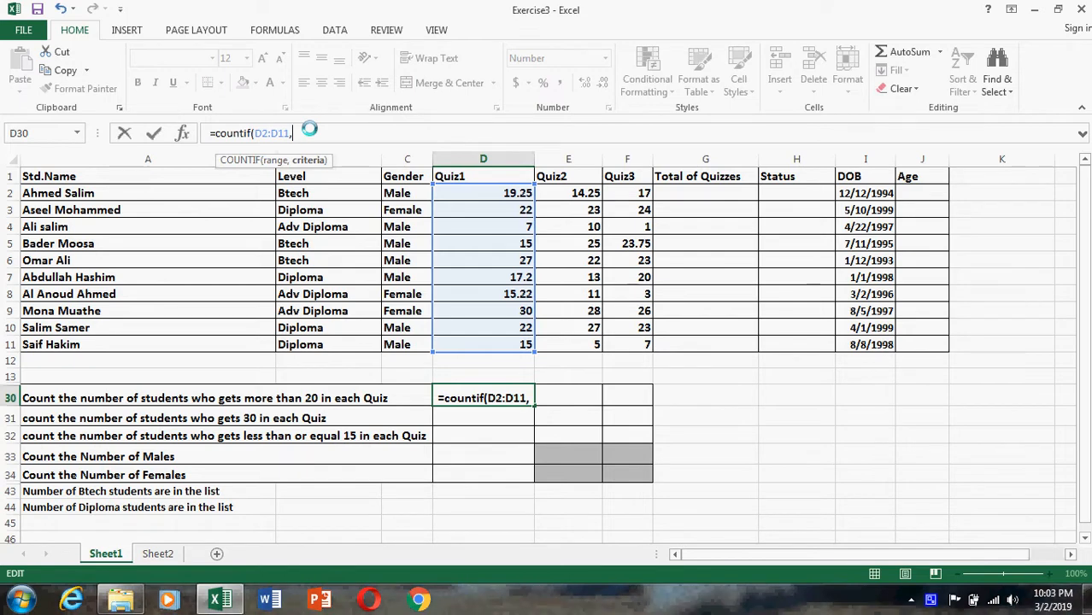
{"action": "type", "text": "\">"}
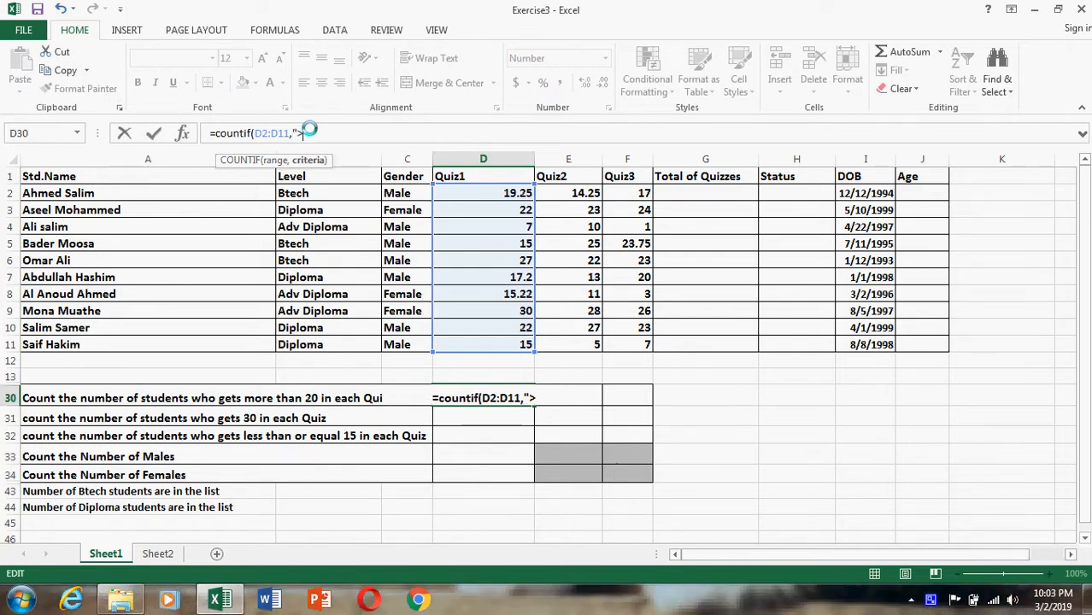
{"action": "type", "text": "20"}
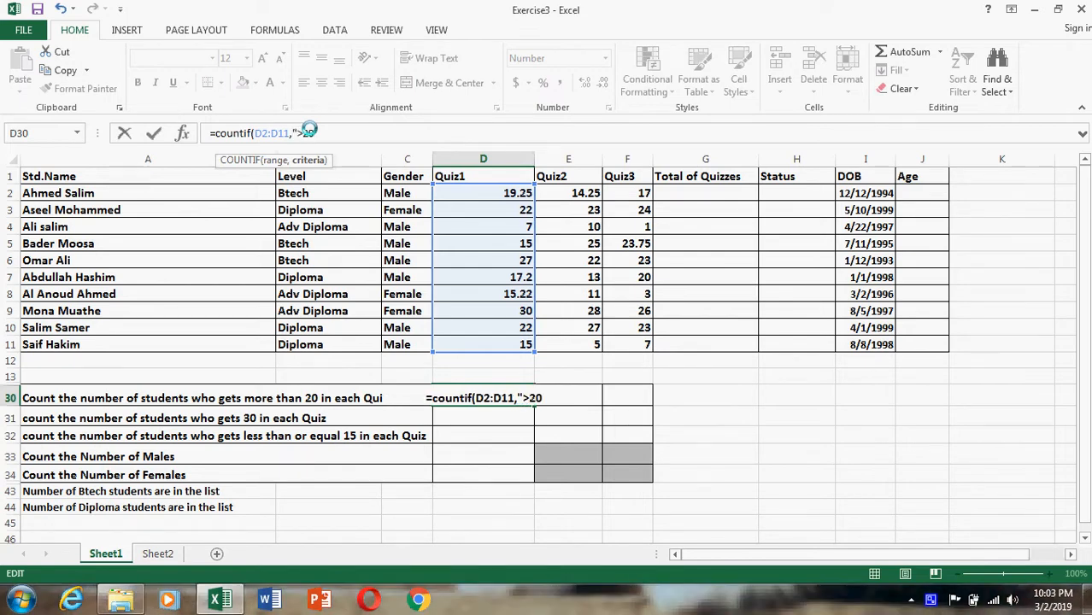
{"action": "type", "text": "\")"}
{"action": "key", "text": "Return"}
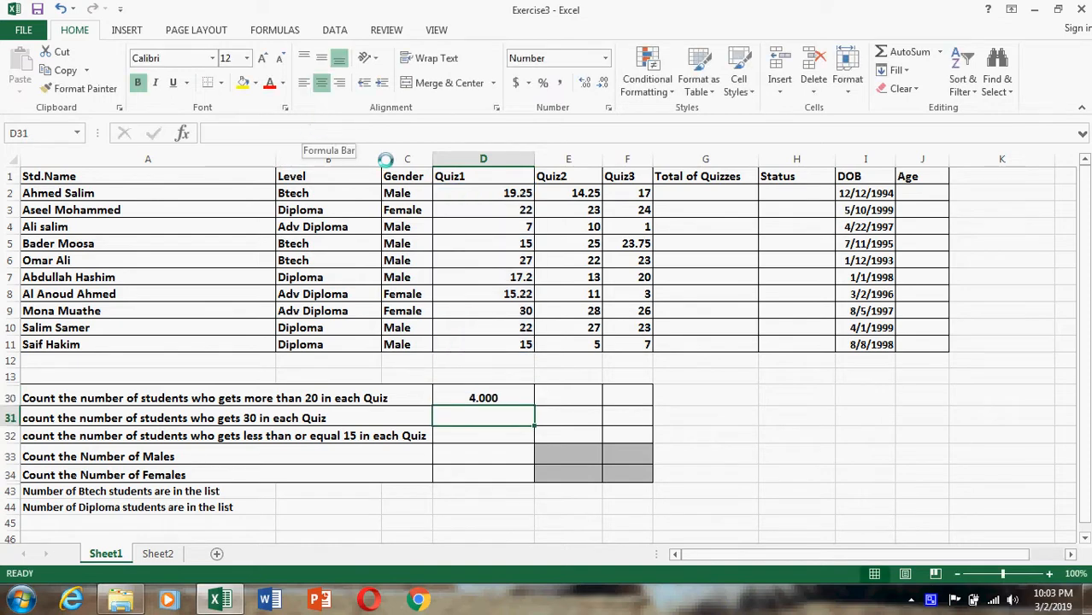
Check the Quiz1 scores above 20 against the count in D30, and fill its formula across to E30:F30.
{"action": "left_click", "coordinate": [499, 399]}
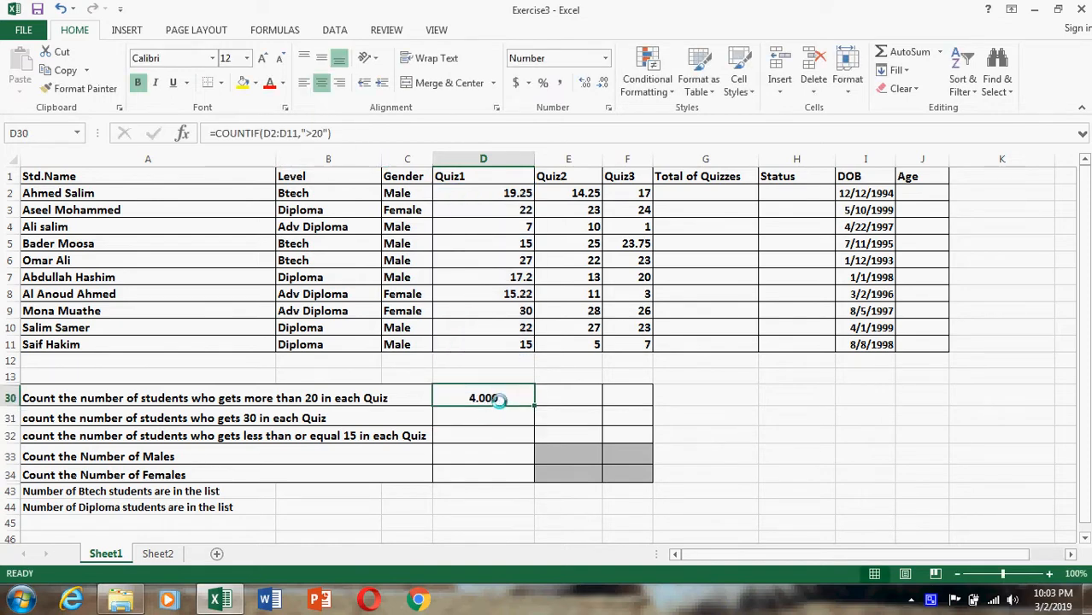
{"action": "left_click", "coordinate": [524, 211]}
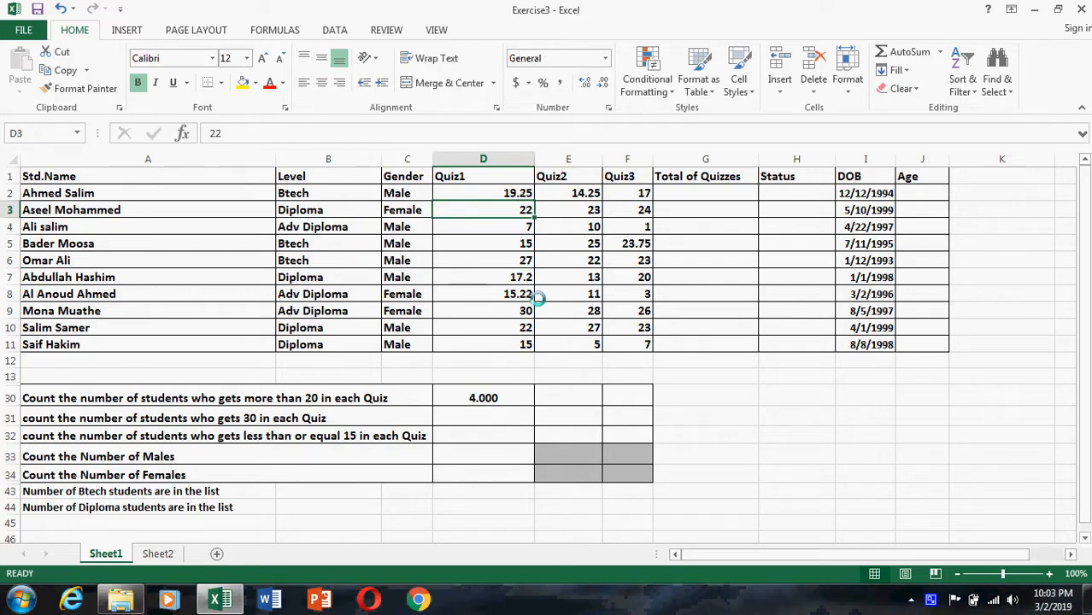
{"action": "left_click", "coordinate": [517, 260]}
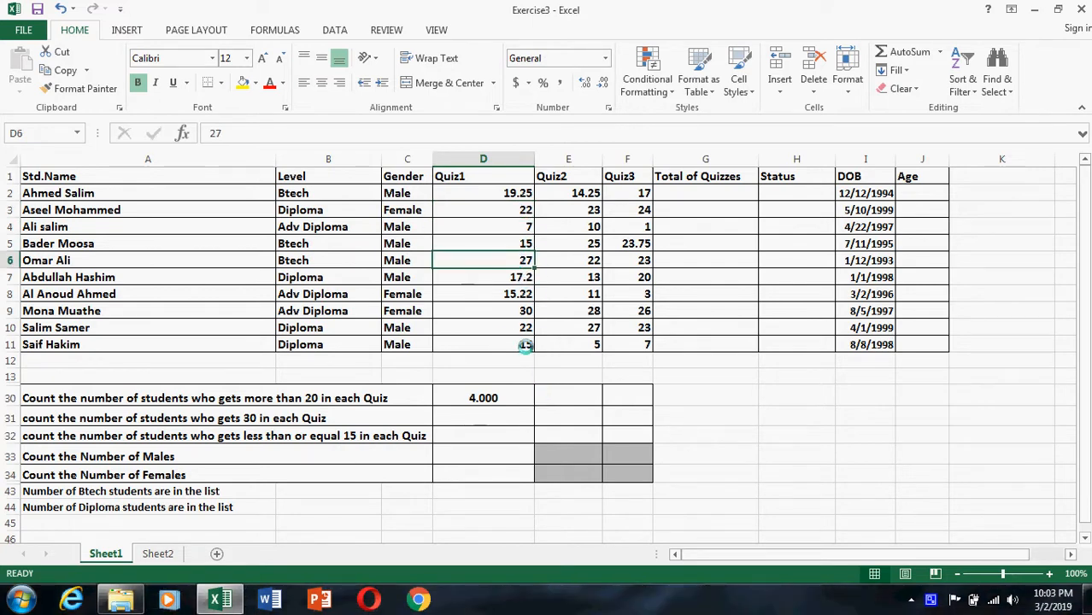
{"action": "left_click", "coordinate": [504, 310]}
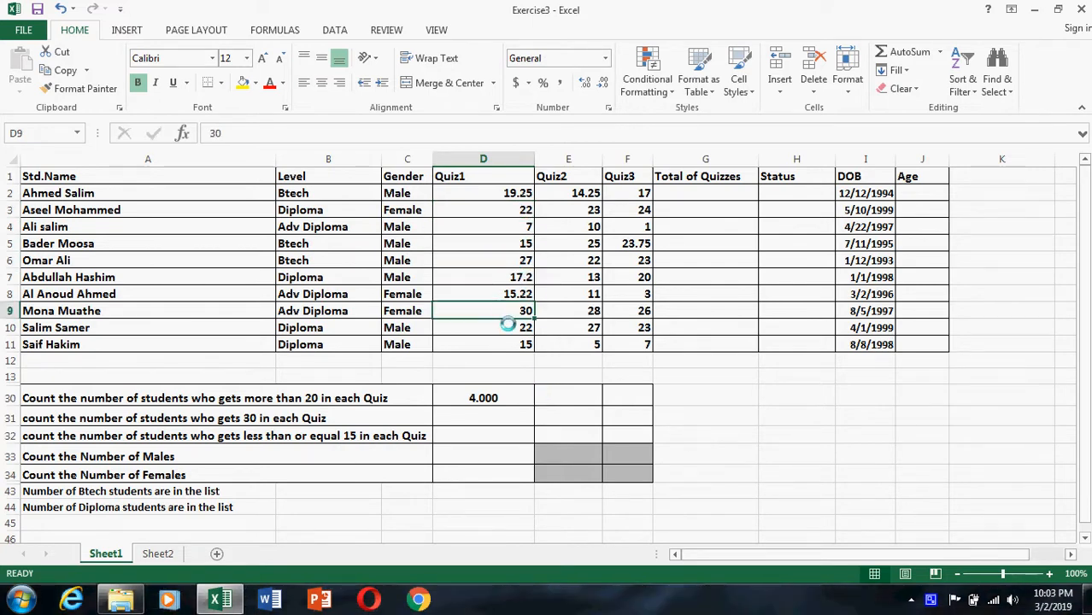
{"action": "left_click", "coordinate": [495, 395]}
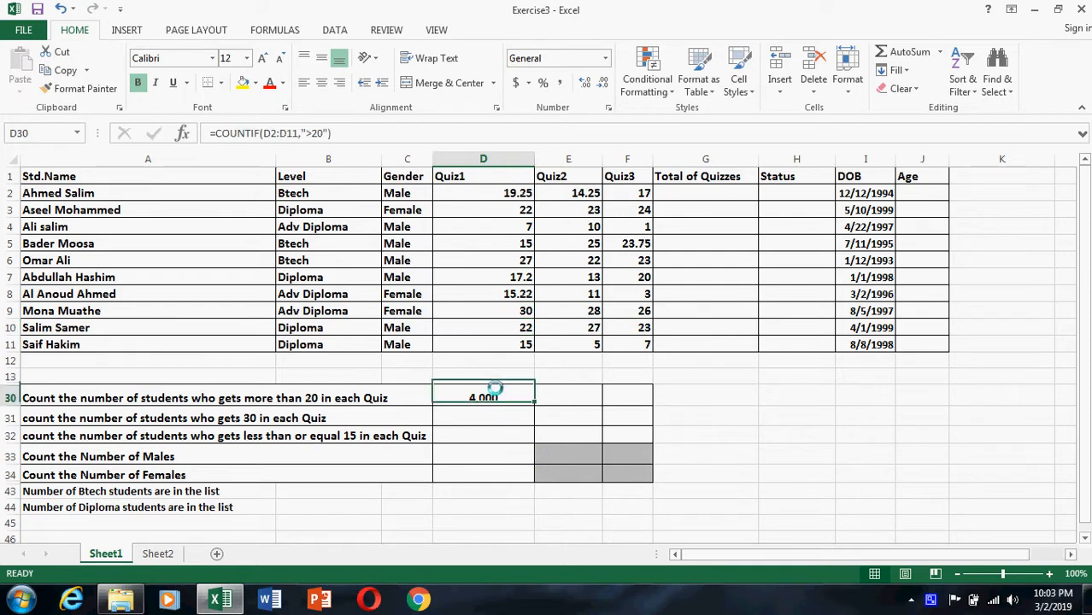
{"action": "left_click_drag", "start_coordinate": [532, 403], "coordinate": [655, 397]}
Enter =COUNTIF(D2:D11,D9) in D31 to count Quiz1 scores of 30, and fill it across to E31:F31.
{"action": "left_click", "coordinate": [494, 422]}
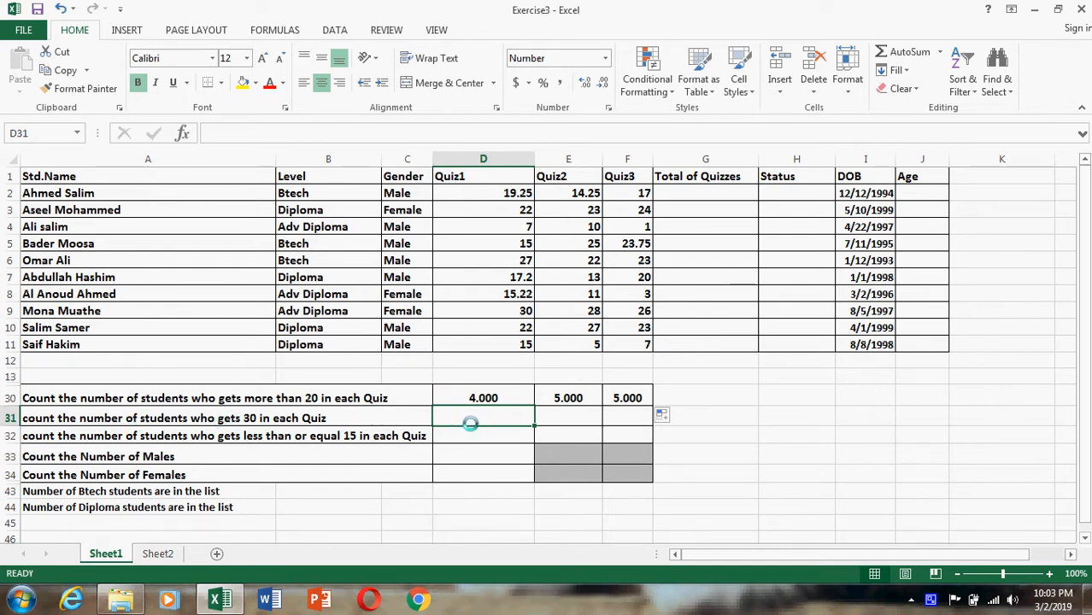
{"action": "type", "text": "=c"}
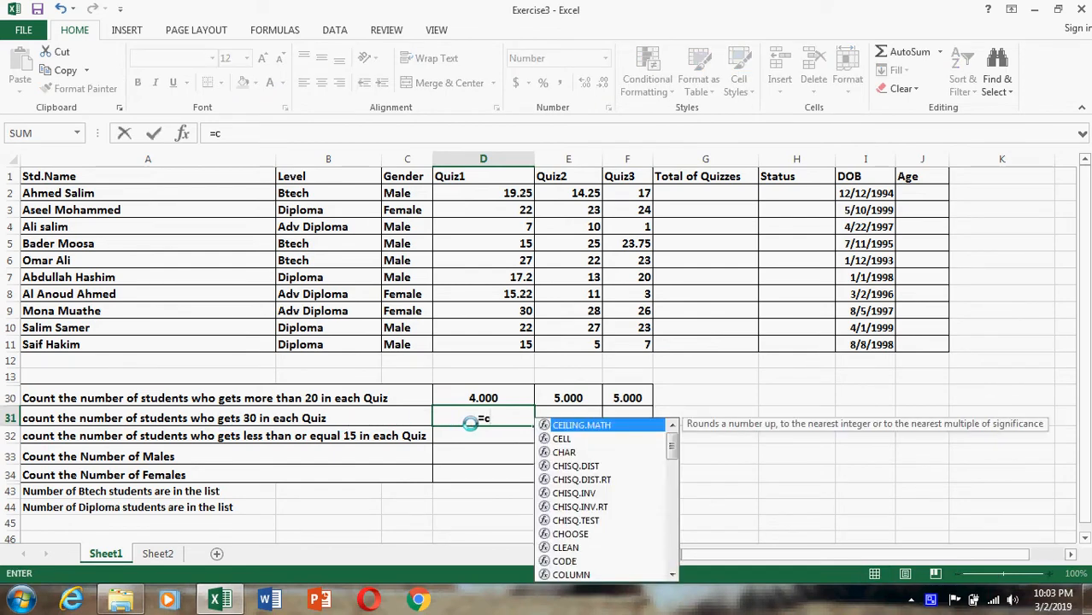
{"action": "type", "text": "ountif"}
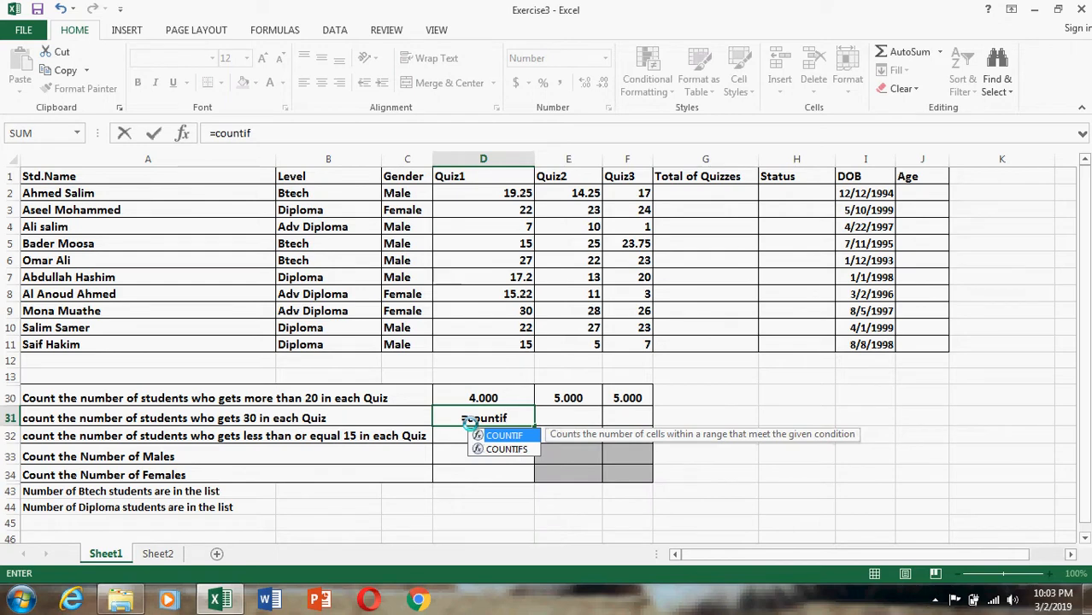
{"action": "type", "text": "("}
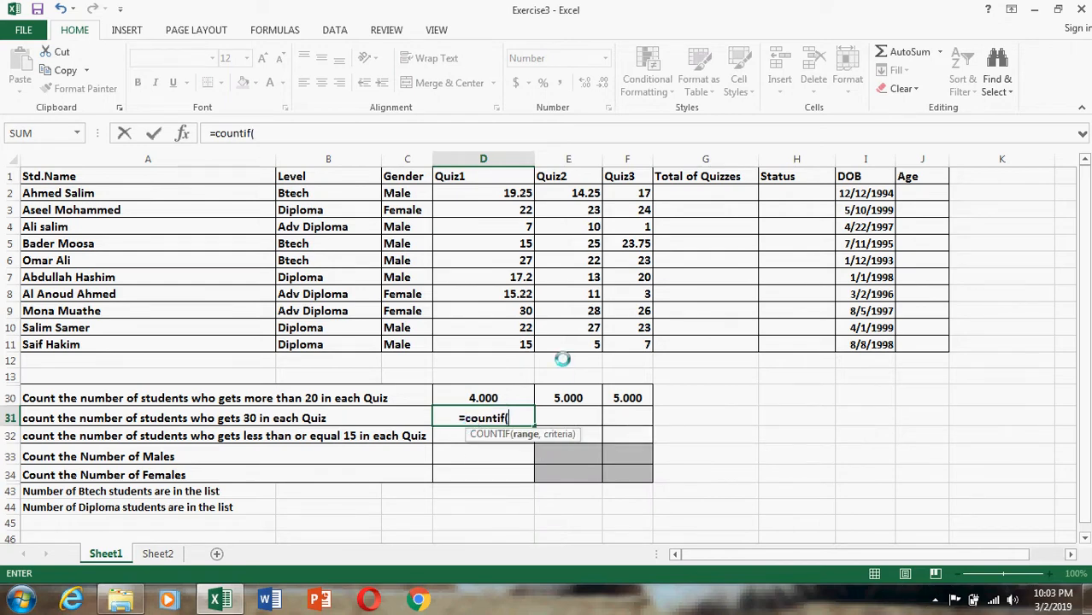
{"action": "left_click_drag", "start_coordinate": [505, 191], "coordinate": [518, 344]}
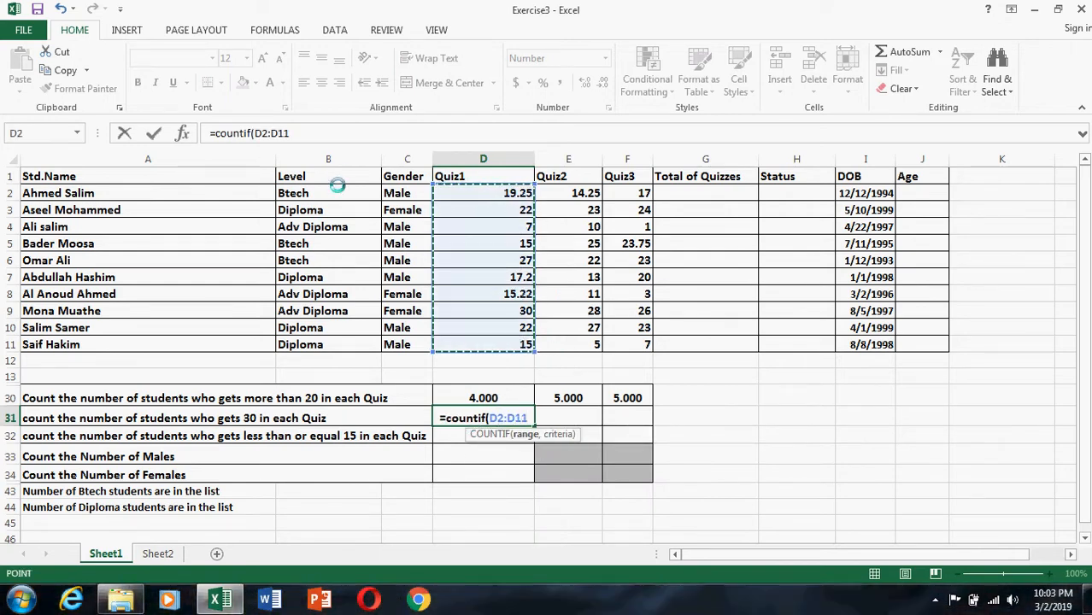
{"action": "left_click", "coordinate": [318, 132]}
{"action": "type", "text": ","}
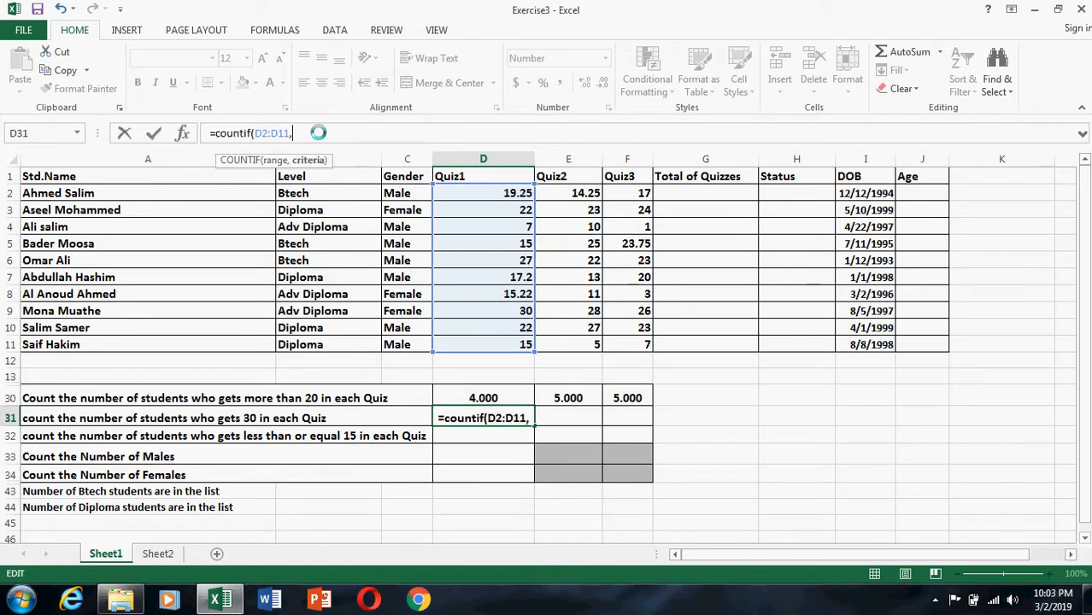
{"action": "left_click", "coordinate": [511, 311]}
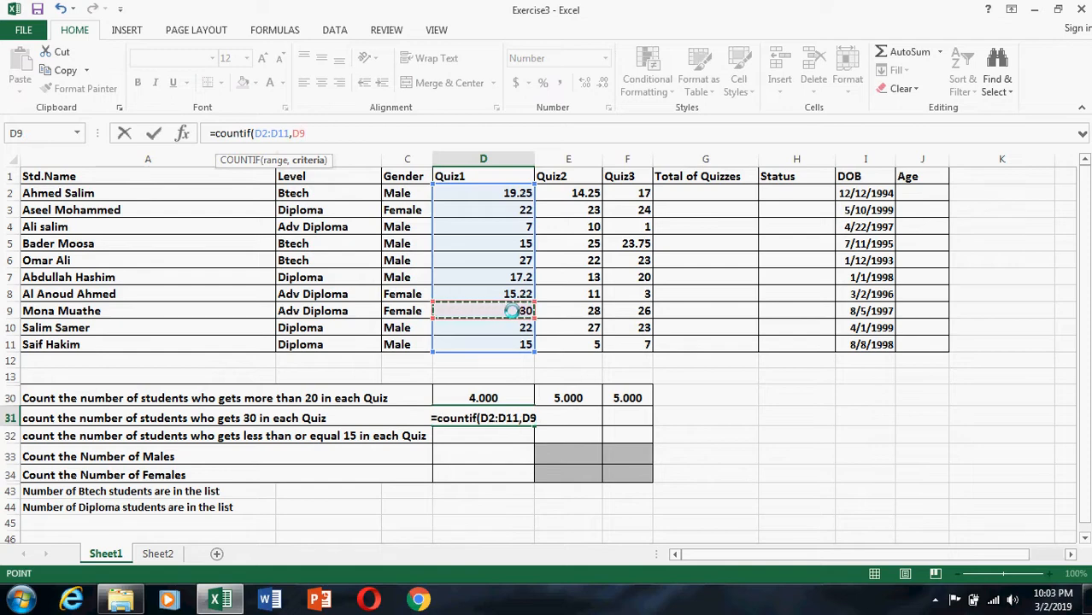
{"action": "key", "text": "Return"}
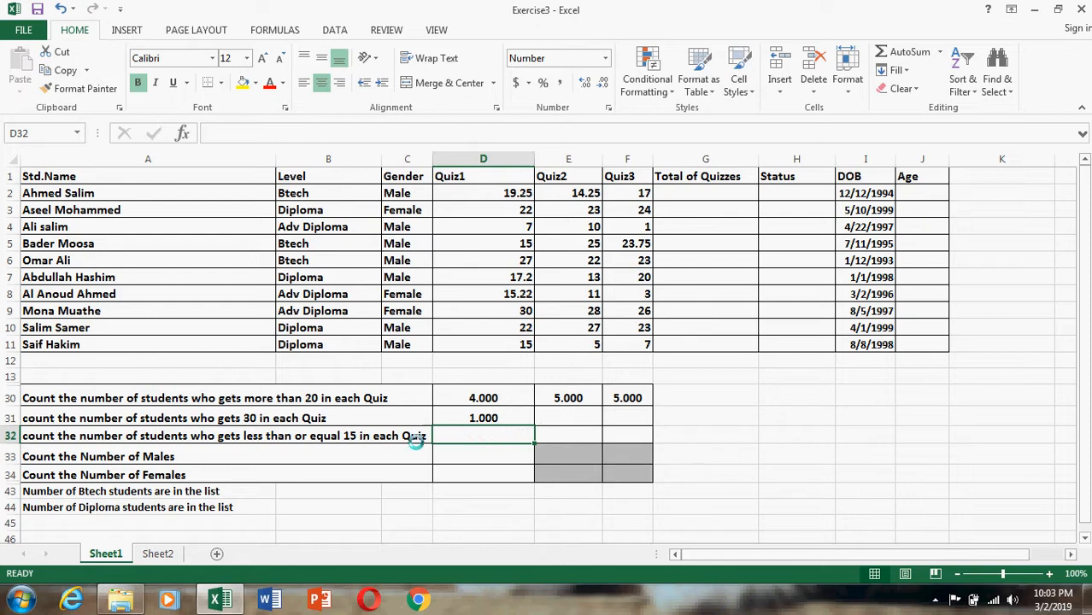
{"action": "left_click", "coordinate": [480, 410]}
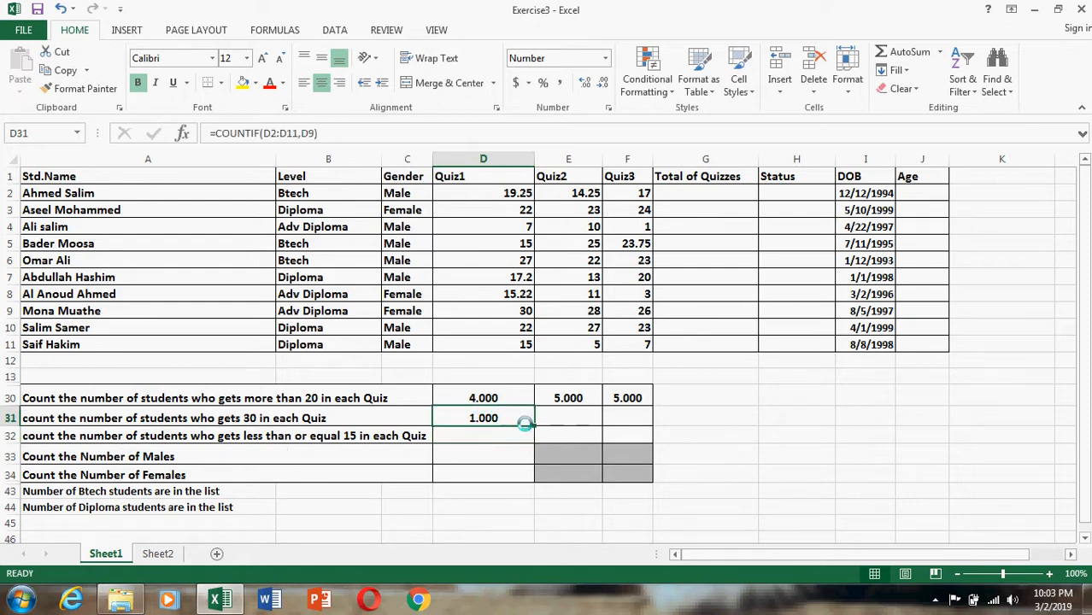
{"action": "left_click_drag", "start_coordinate": [534, 426], "coordinate": [652, 423]}
Test the Quiz3 counts by setting the score in F8 to 30, and restore it to 3.
{"action": "left_click", "coordinate": [636, 294]}
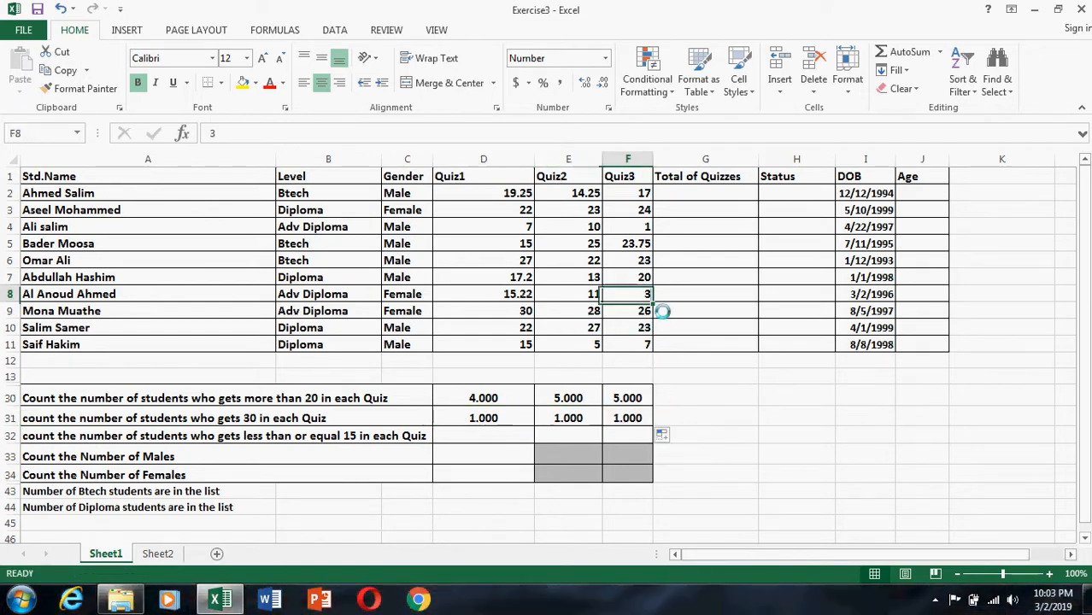
{"action": "type", "text": "30"}
{"action": "key", "text": "Return"}
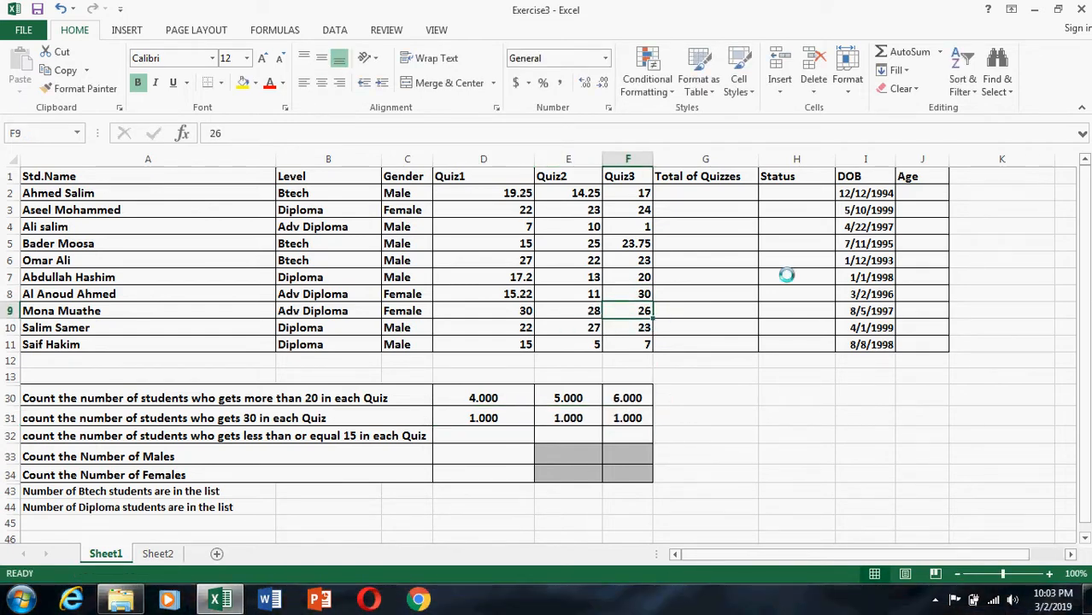
{"action": "left_click", "coordinate": [640, 295]}
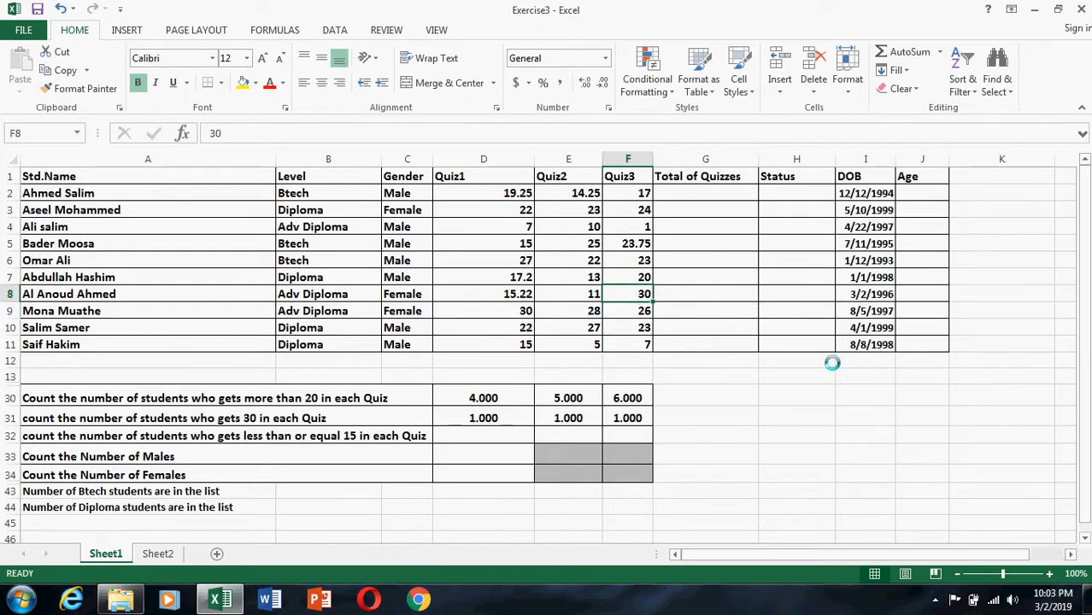
{"action": "type", "text": "3"}
{"action": "key", "text": "Return"}
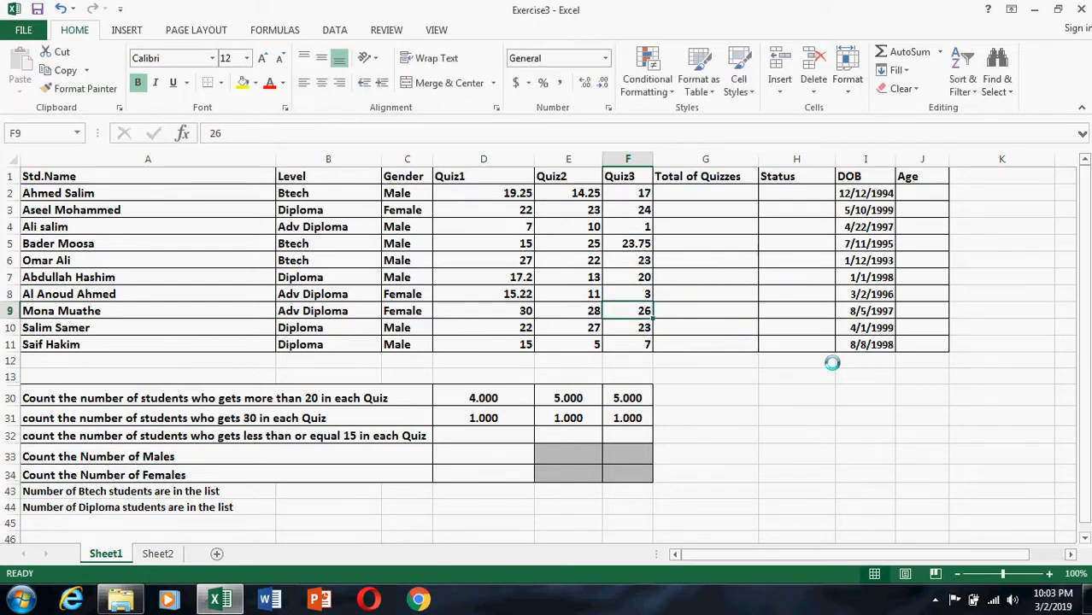
Inspect the row 31 formula that uses a cell as its criterion, and clear the formulas from D31:F31.
{"action": "left_click", "coordinate": [763, 491]}
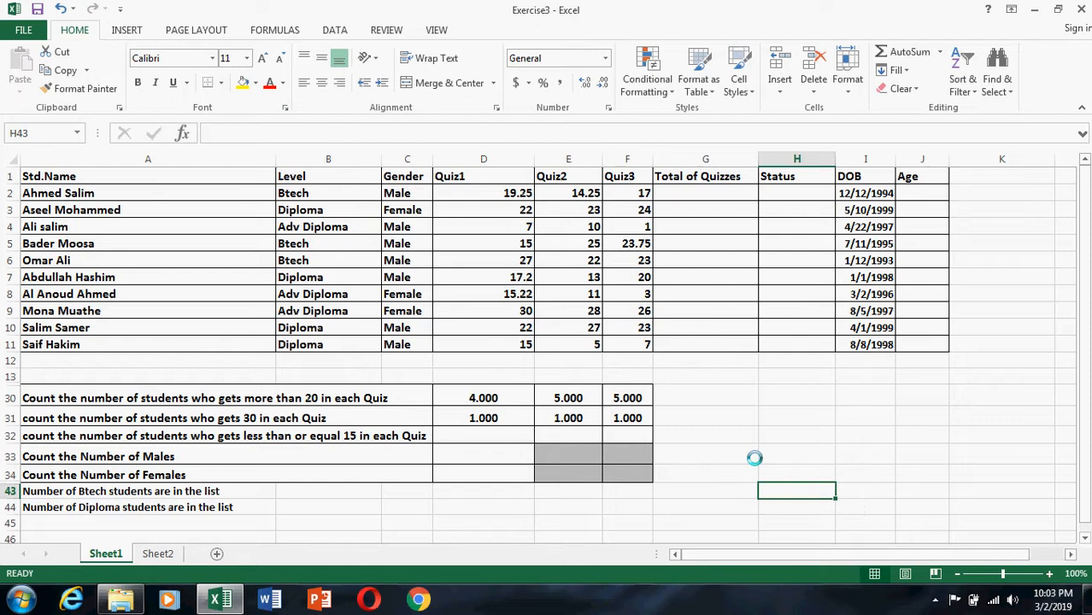
{"action": "left_click", "coordinate": [609, 420]}
{"action": "left_click", "coordinate": [476, 419]}
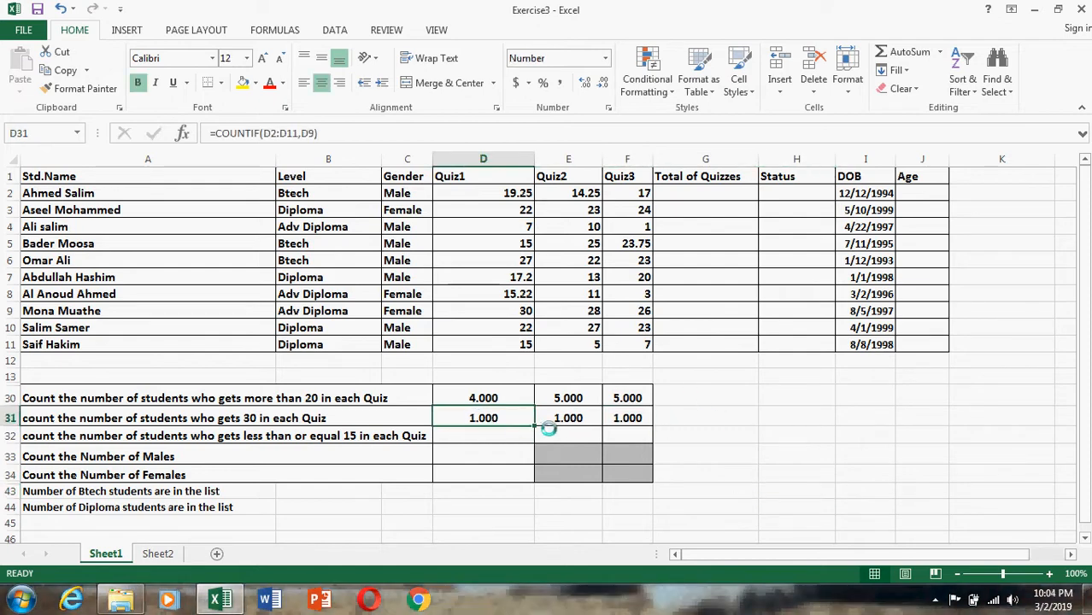
{"action": "left_click_drag", "start_coordinate": [564, 418], "coordinate": [665, 416]}
{"action": "key", "text": "Delete"}
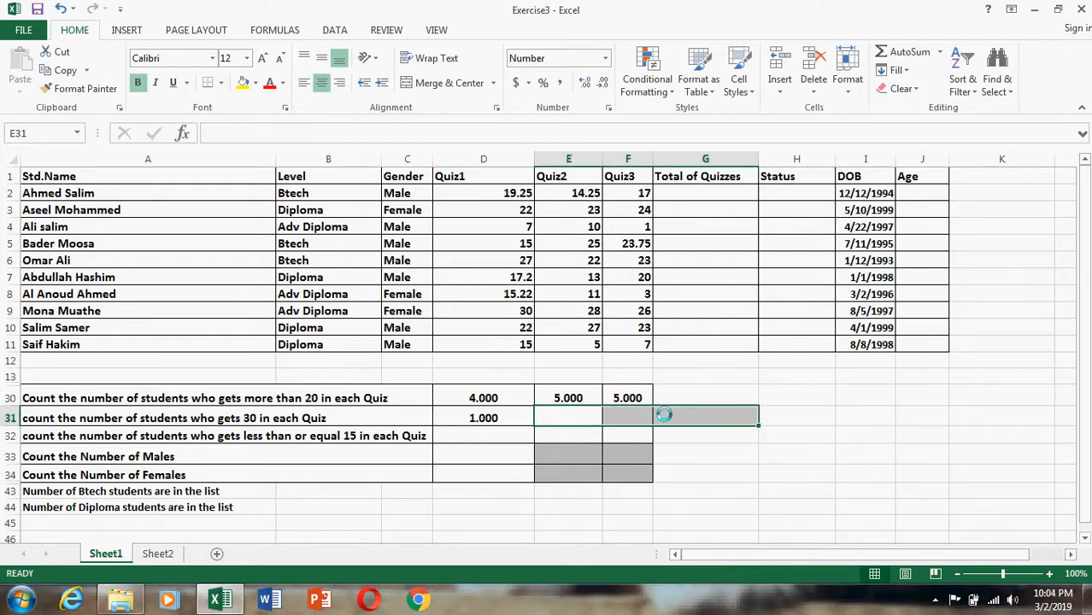
{"action": "left_click", "coordinate": [505, 417]}
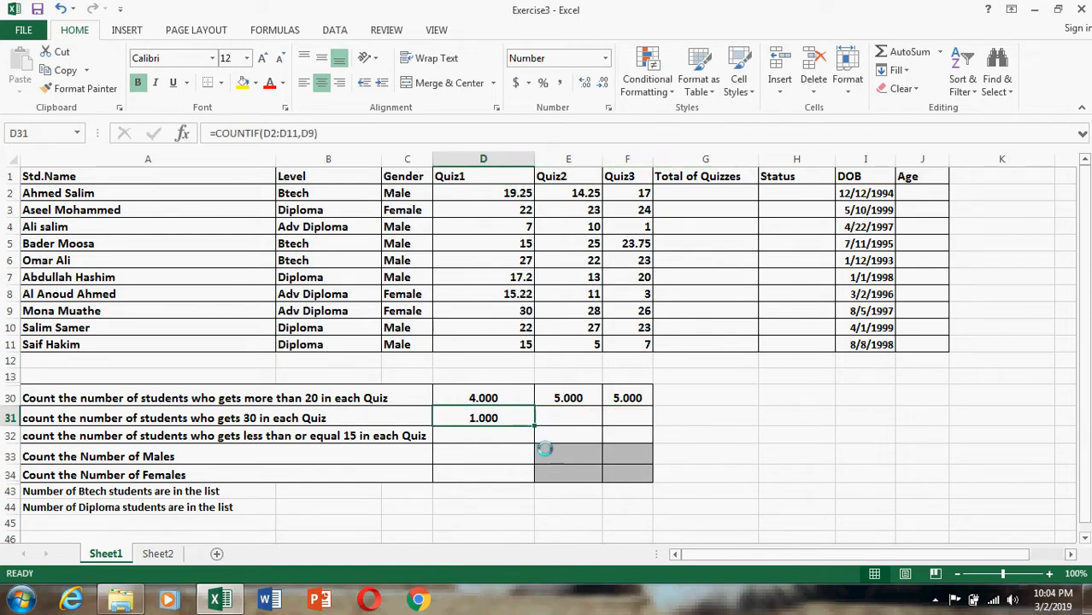
{"action": "left_click_drag", "start_coordinate": [531, 421], "coordinate": [560, 419]}
{"action": "key", "text": "Delete"}
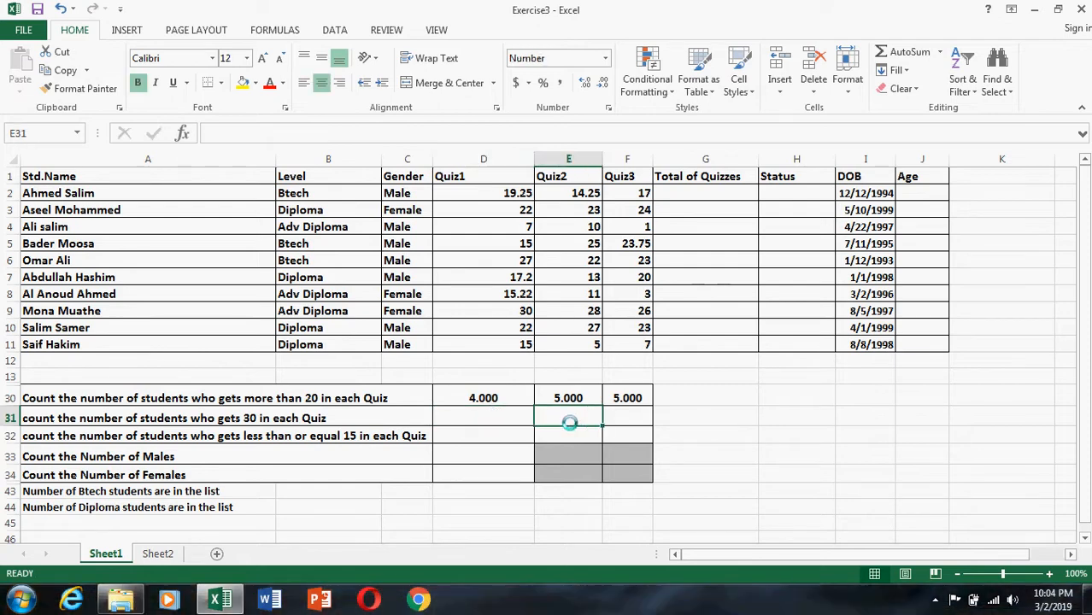
Enter =COUNTIF(D2:D11,"=30") in D31 to count the students with 30 in Quiz1.
{"action": "left_click", "coordinate": [496, 418]}
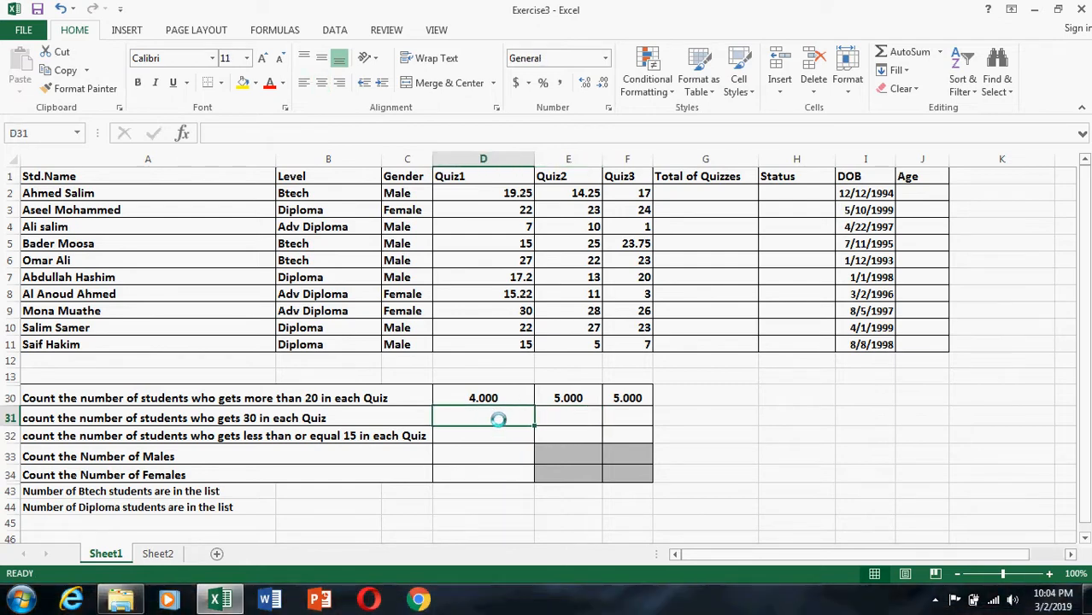
{"action": "type", "text": "="}
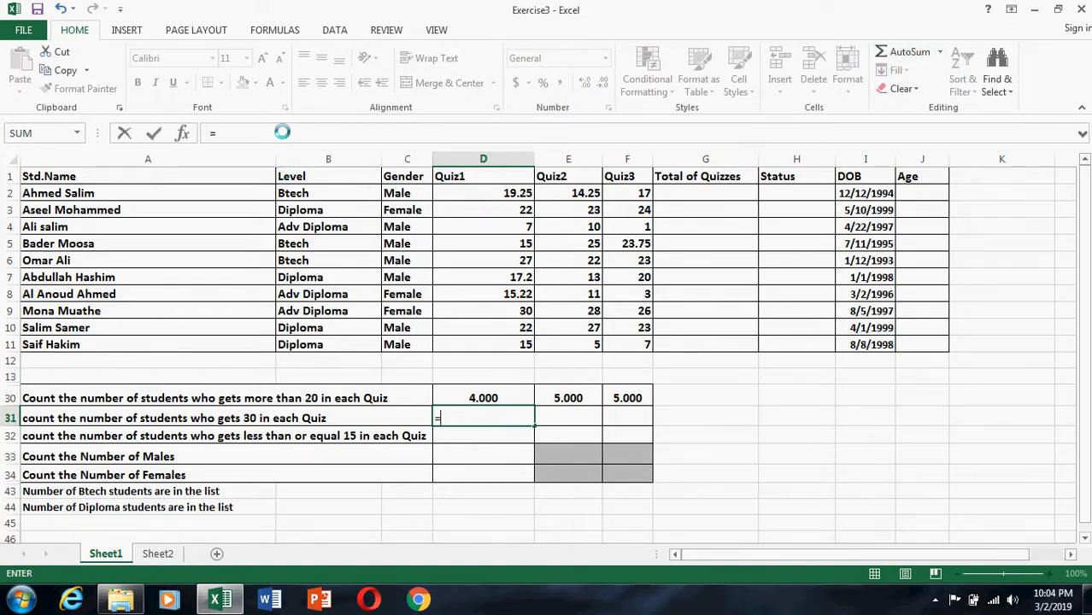
{"action": "type", "text": "counti"}
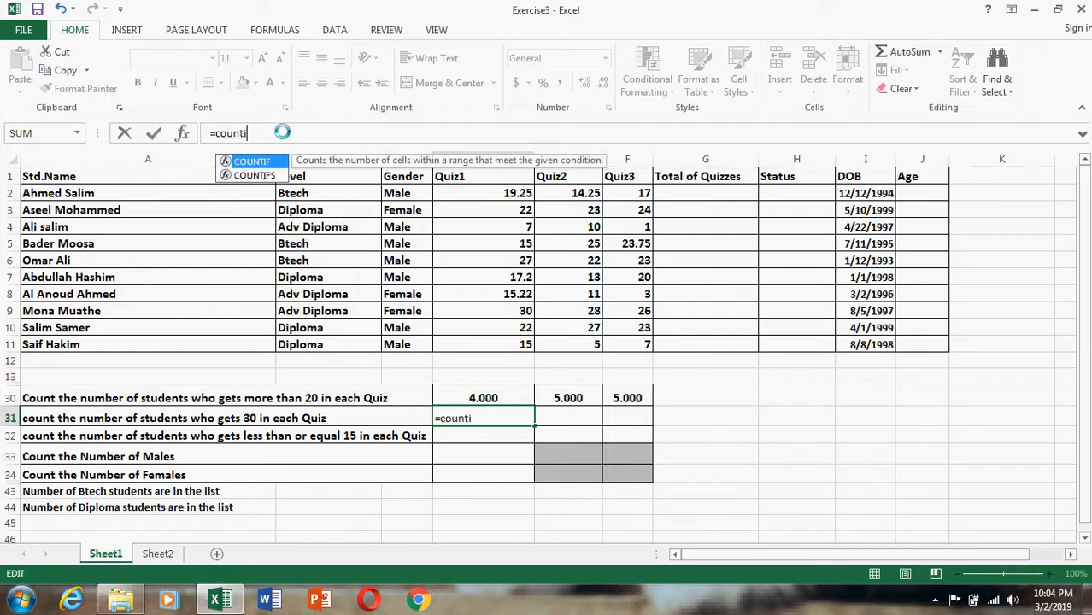
{"action": "type", "text": "f("}
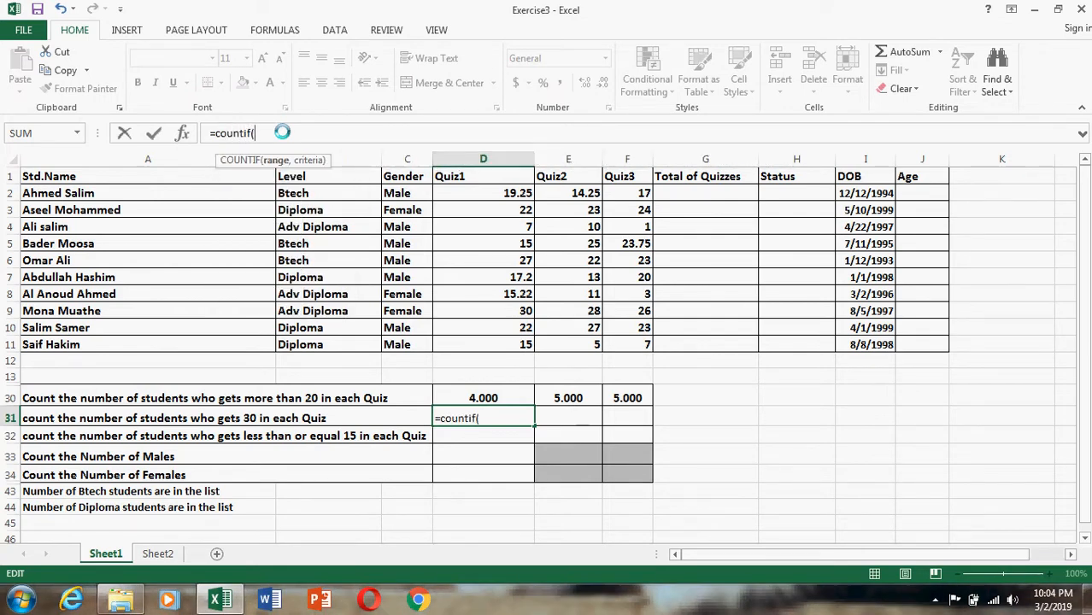
{"action": "left_click_drag", "start_coordinate": [521, 195], "coordinate": [524, 347]}
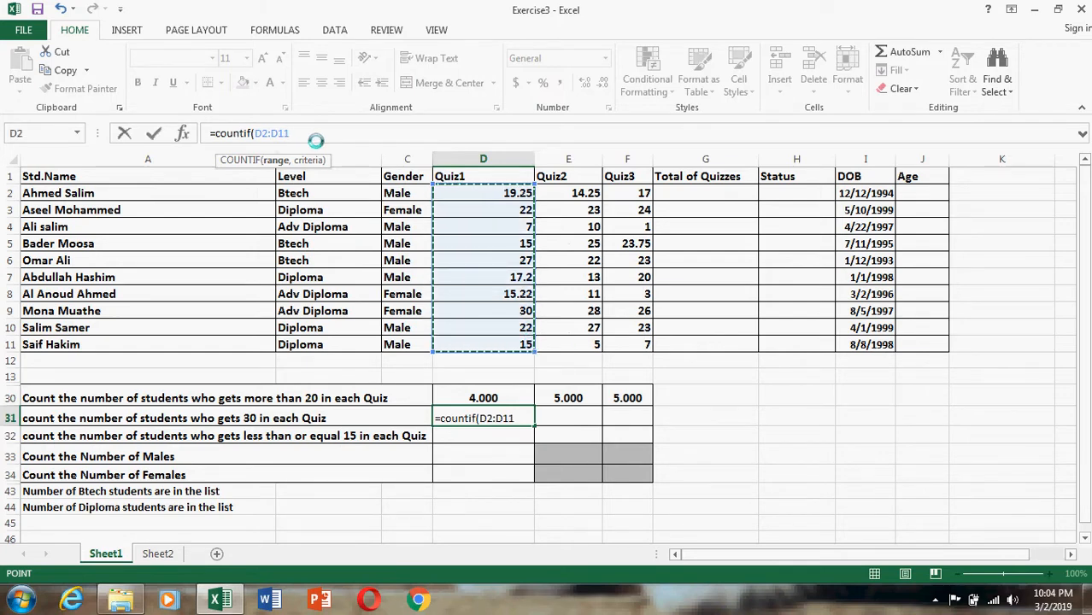
{"action": "type", "text": ",\"="}
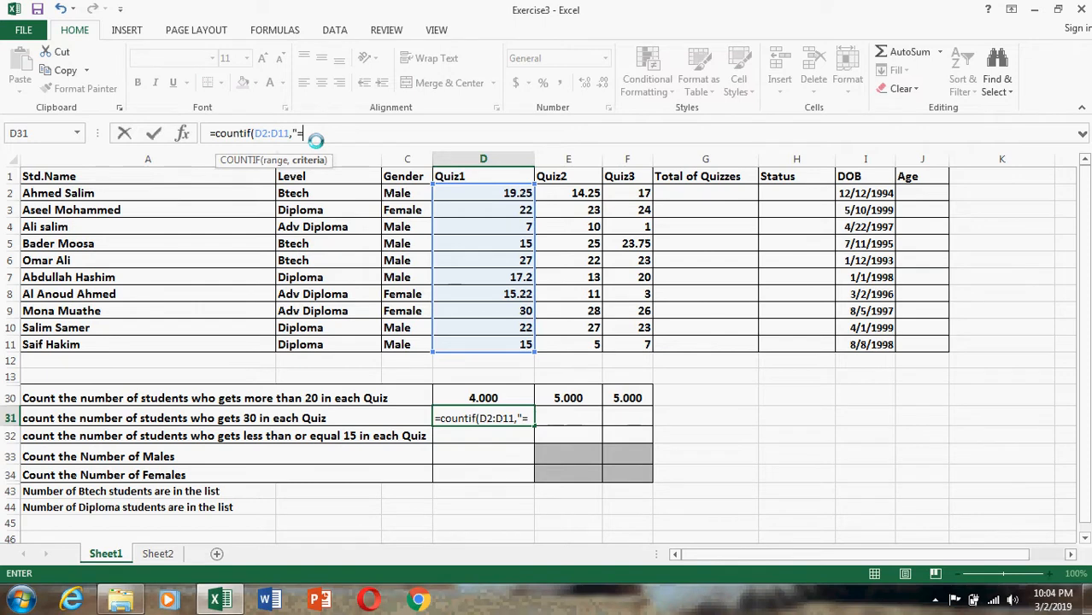
{"action": "type", "text": "30\")"}
{"action": "key", "text": "Return"}
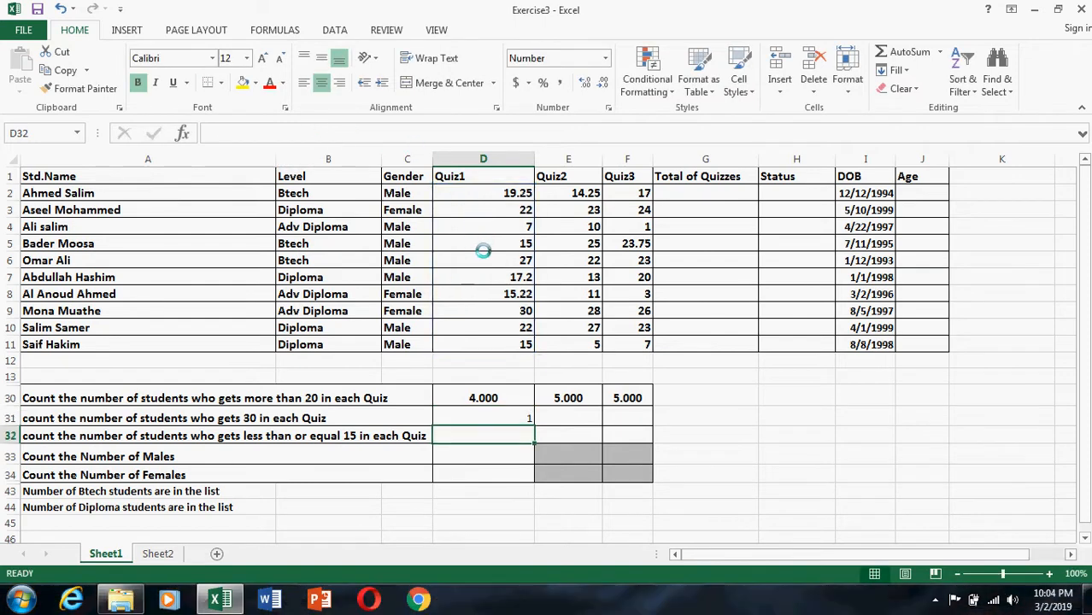
Fill the D31 formula that counts scores of 30 across to E31:F31 for Quiz2 and Quiz3.
{"action": "left_click", "coordinate": [525, 418]}
{"action": "left_click_drag", "start_coordinate": [534, 423], "coordinate": [665, 415]}
{"action": "left_click", "coordinate": [723, 442]}
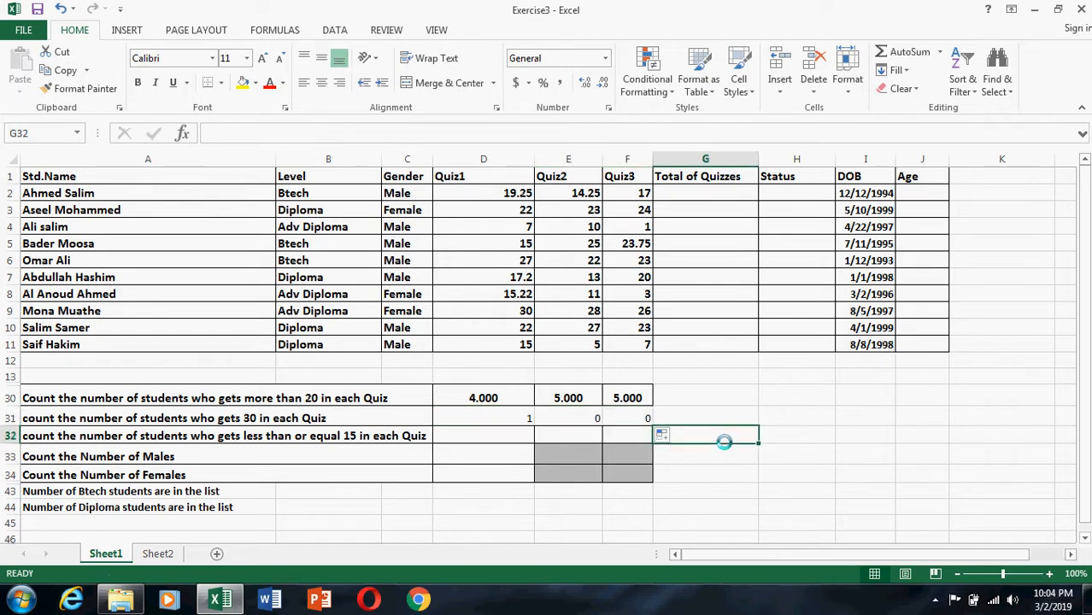
Set the Quiz3 score in F8 to 30 to check the new row 31 formula, and restore it to 3.
{"action": "left_click", "coordinate": [634, 295]}
{"action": "type", "text": "30"}
{"action": "key", "text": "Return"}
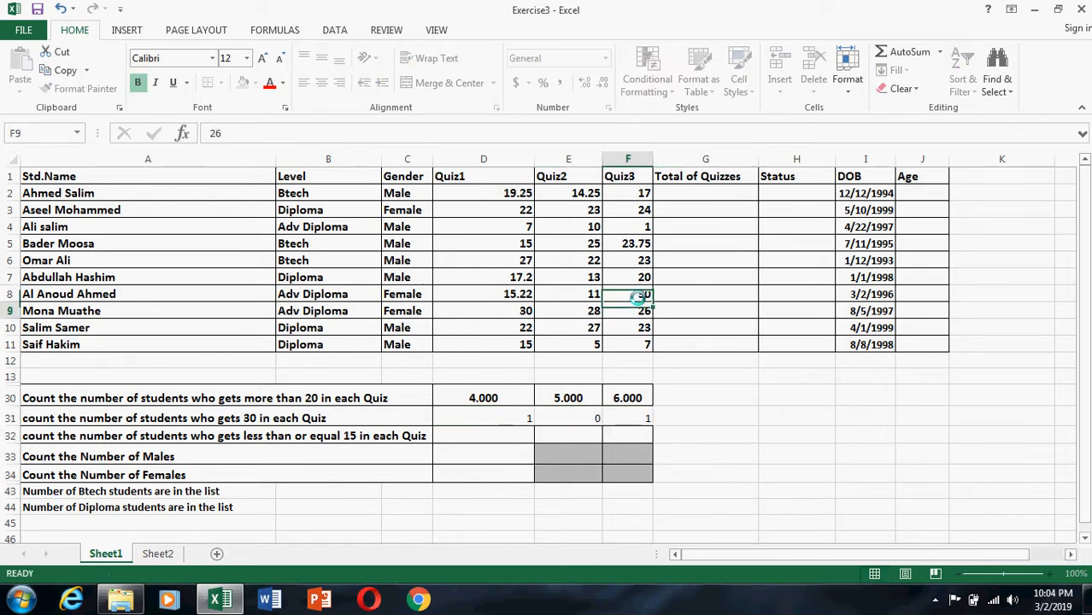
{"action": "left_click", "coordinate": [637, 295]}
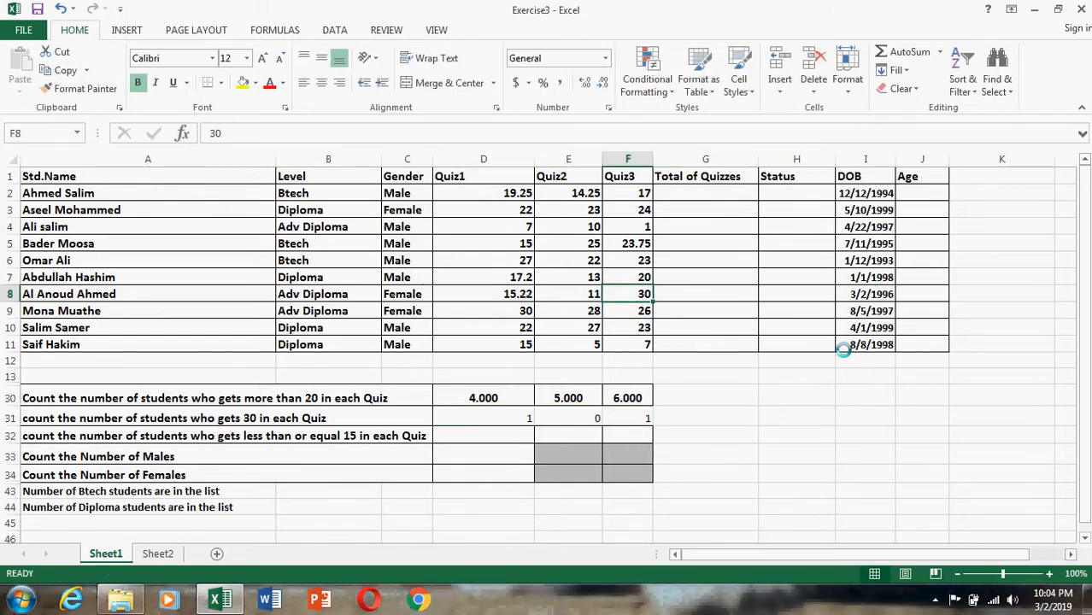
{"action": "type", "text": "3"}
{"action": "key", "text": "Return"}
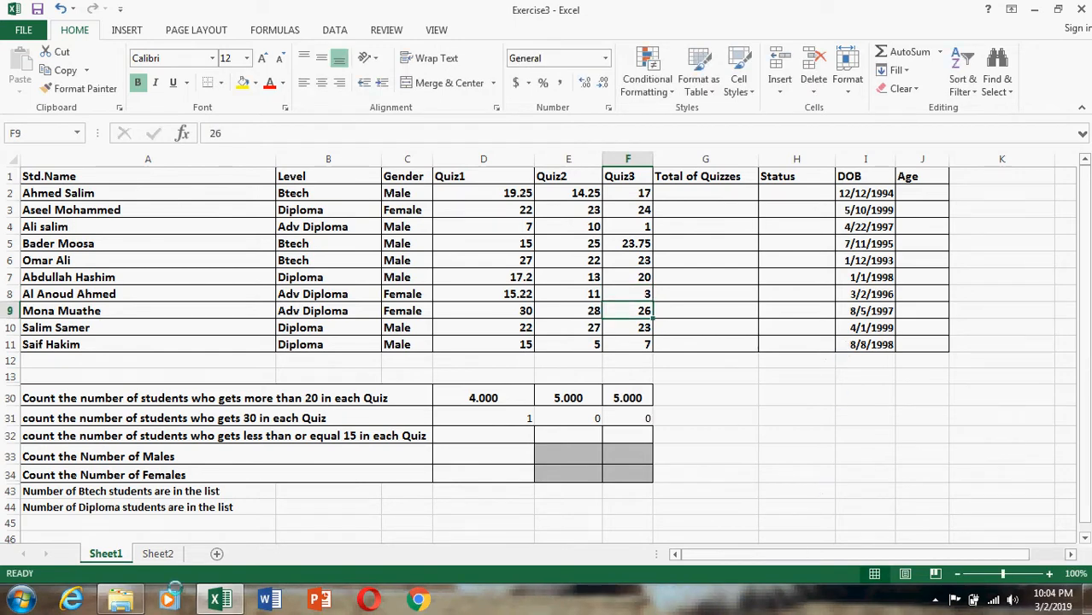
Enter =COUNTIF(D2:D11,"<=15") in D32 to count the students with 15 or less in Quiz1.
{"action": "left_click", "coordinate": [100, 437]}
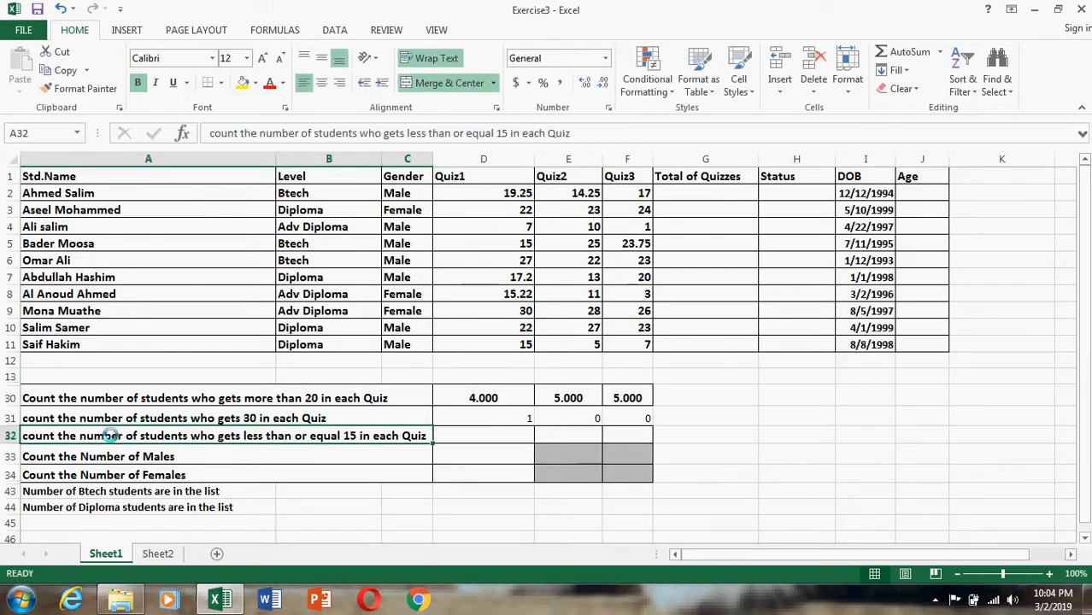
{"action": "left_click", "coordinate": [479, 436]}
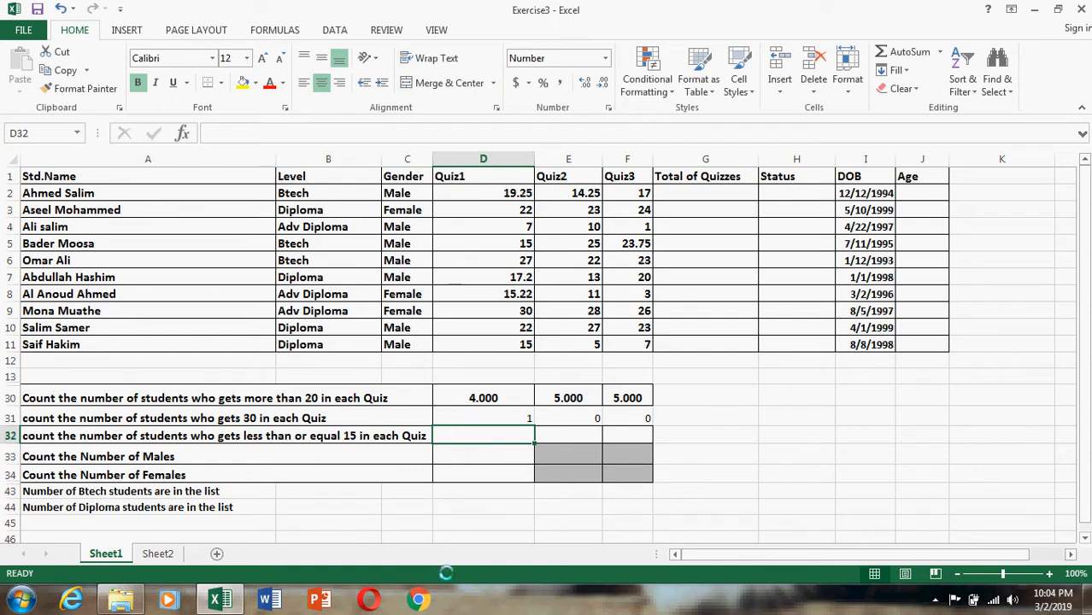
{"action": "left_click", "coordinate": [239, 135]}
{"action": "type", "text": "="}
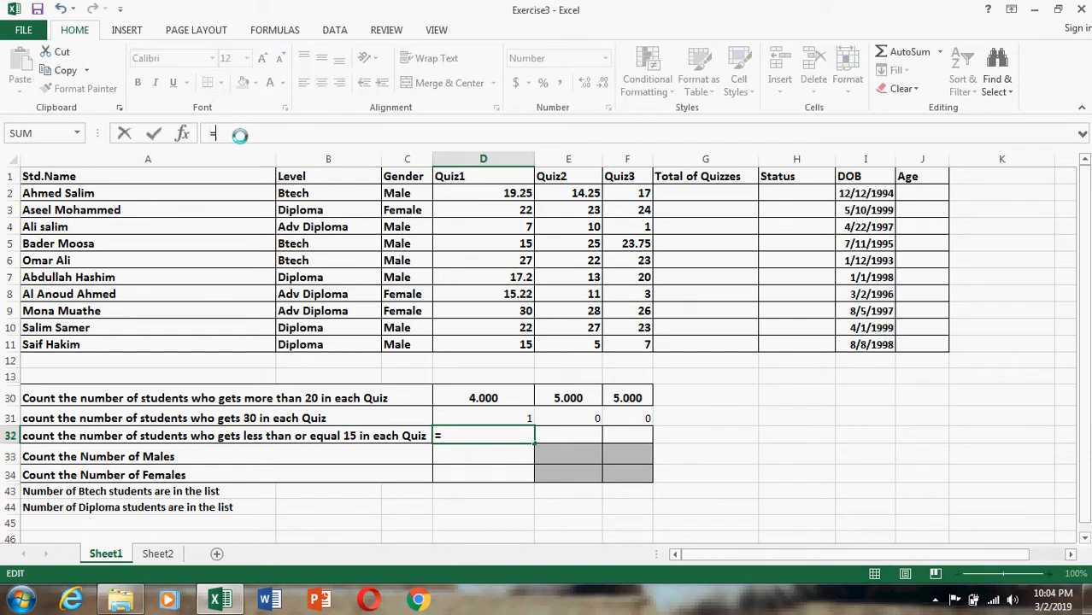
{"action": "type", "text": "cpi"}
{"action": "key", "text": "BackSpace"}
{"action": "key", "text": "BackSpace"}
{"action": "key", "text": "BackSpace"}
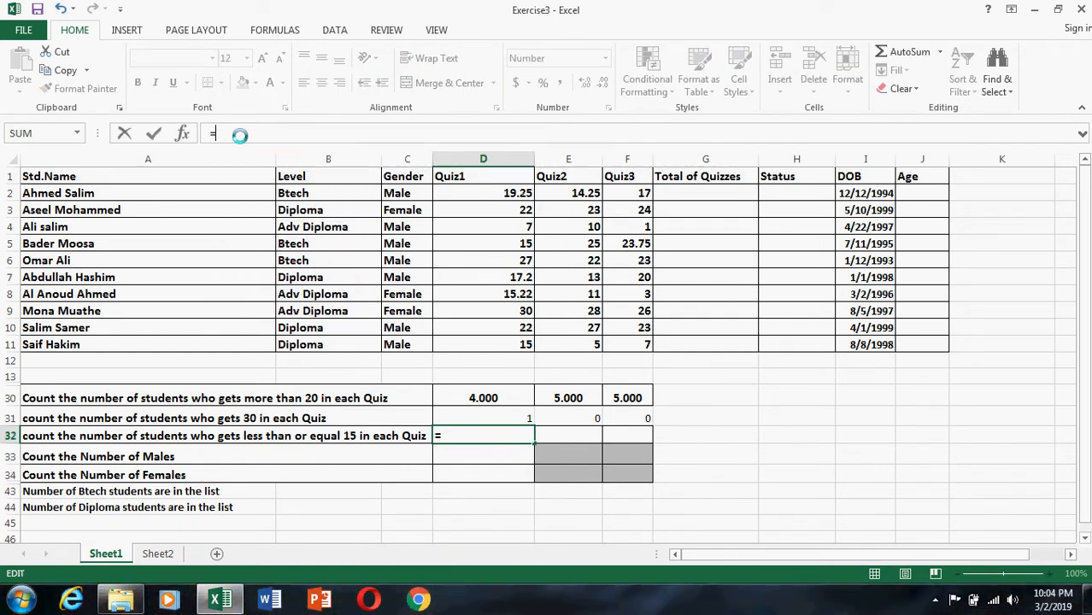
{"action": "type", "text": "cou"}
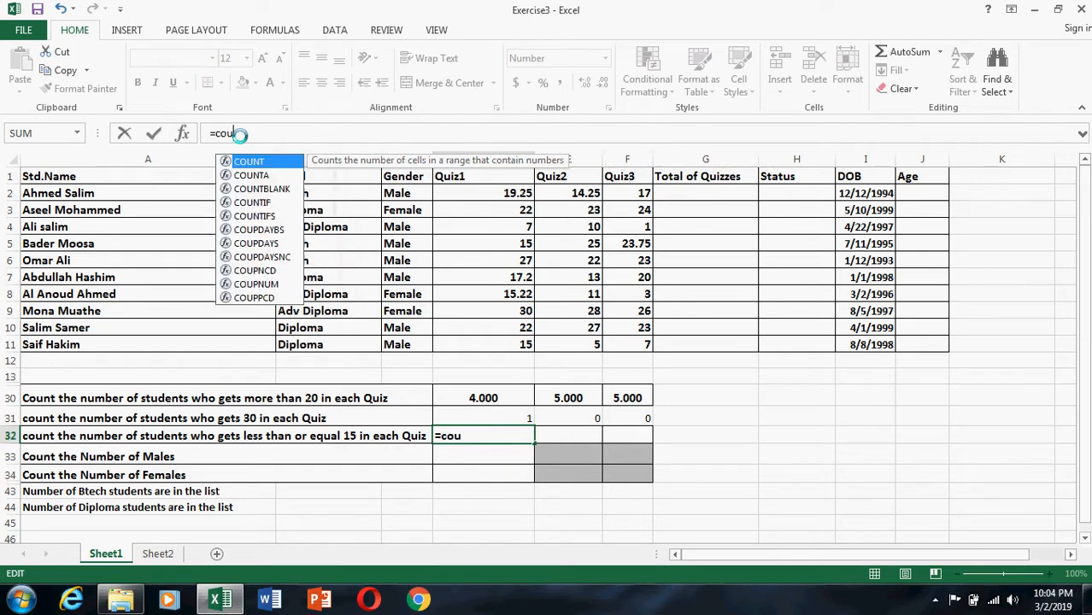
{"action": "double_click", "coordinate": [272, 201]}
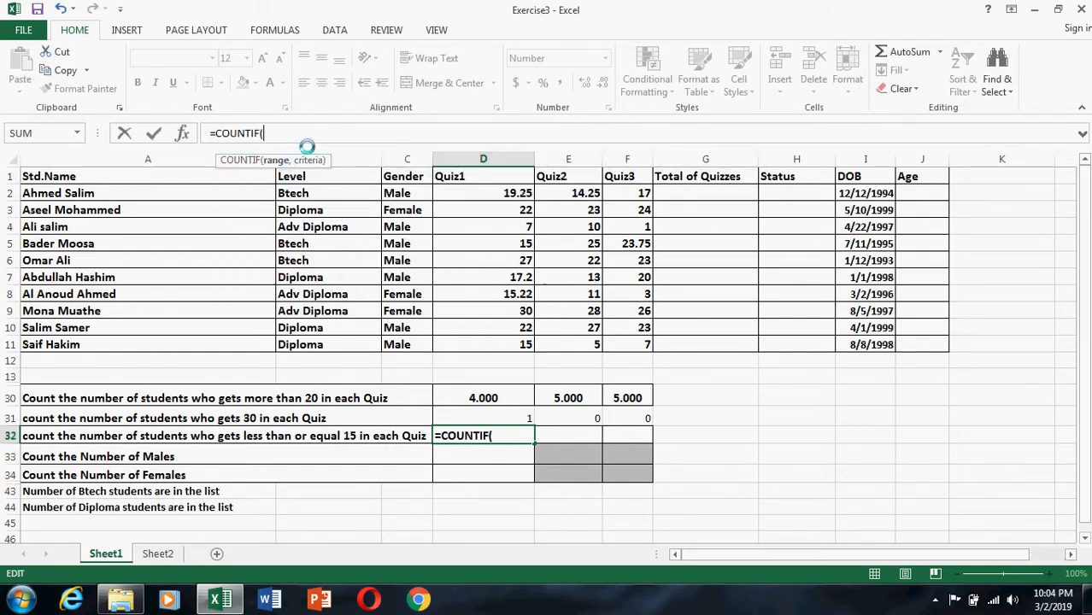
{"action": "left_click_drag", "start_coordinate": [518, 193], "coordinate": [523, 346]}
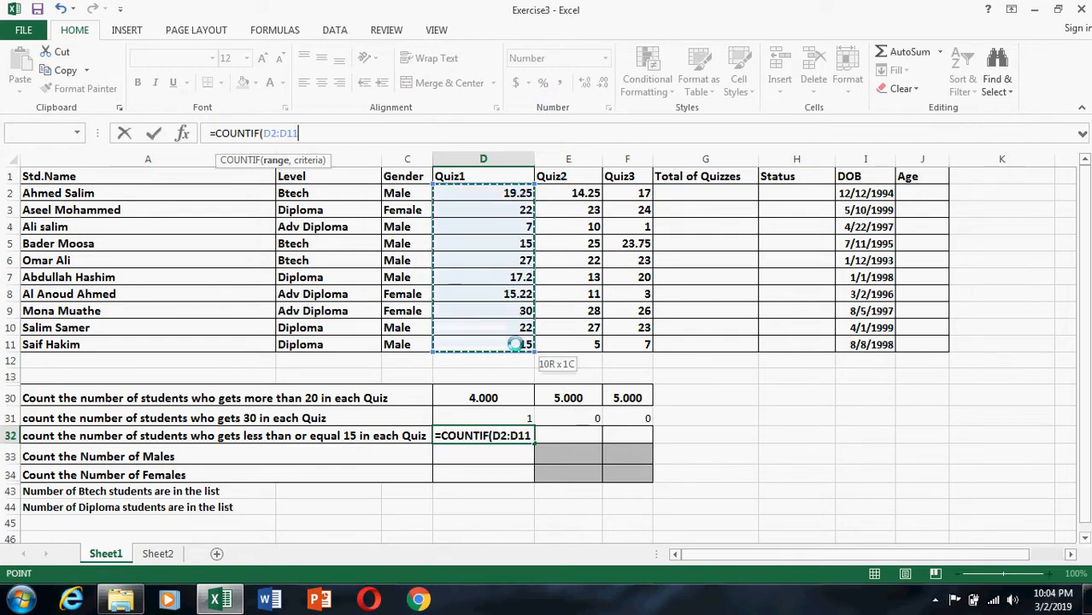
{"action": "type", "text": ","}
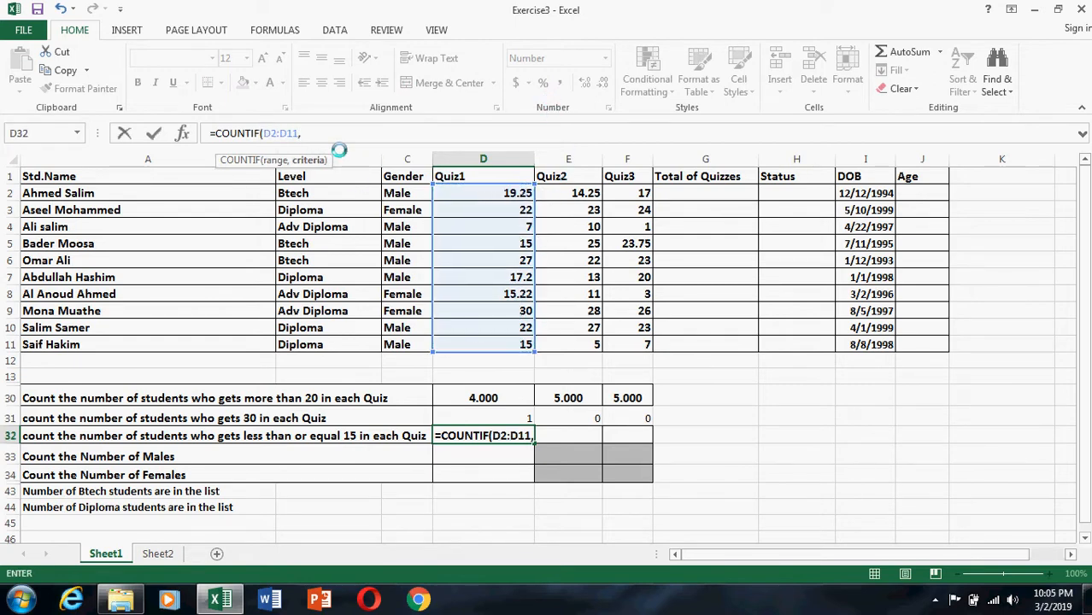
{"action": "type", "text": "\""}
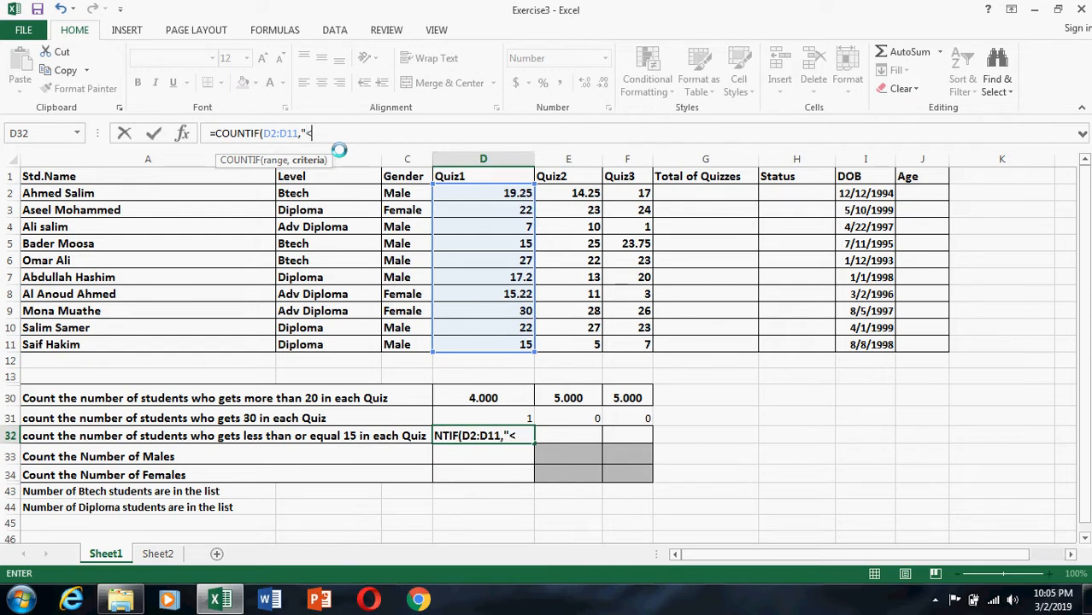
{"action": "type", "text": "<=15"}
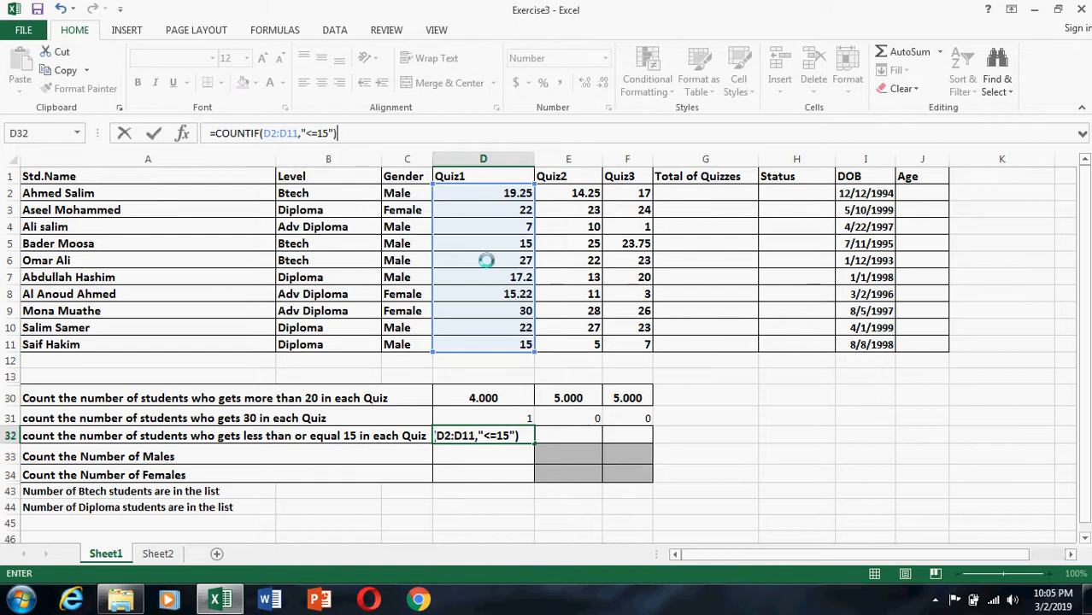
{"action": "type", "text": ")"}
{"action": "key", "text": "Return"}
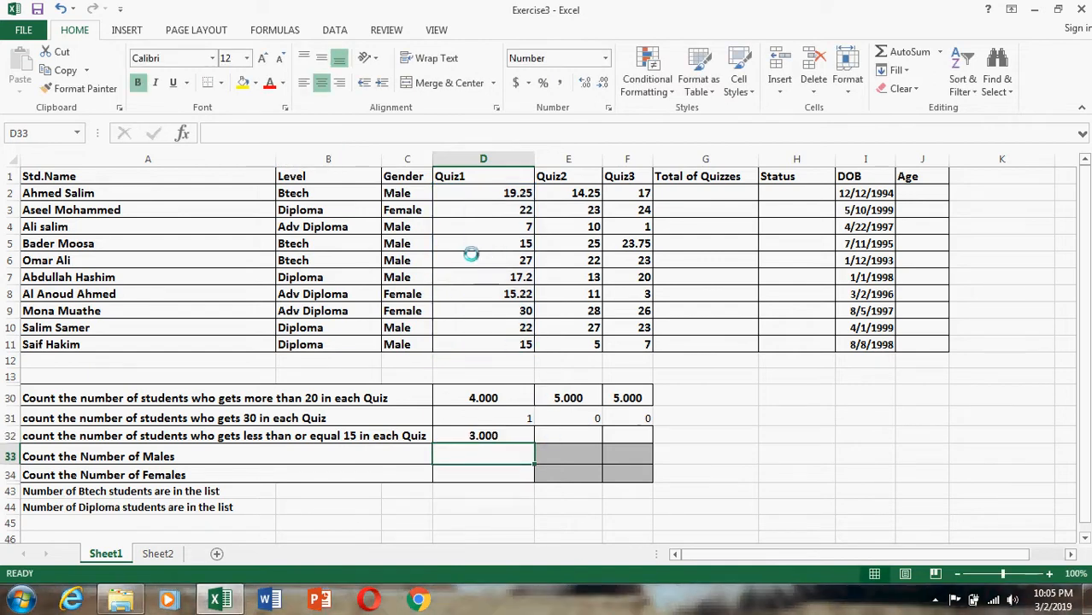
Check the Quiz1 scores in D4, D5 and D11 against the count, and fill the D32 formula across to E32:F32.
{"action": "left_click", "coordinate": [514, 226]}
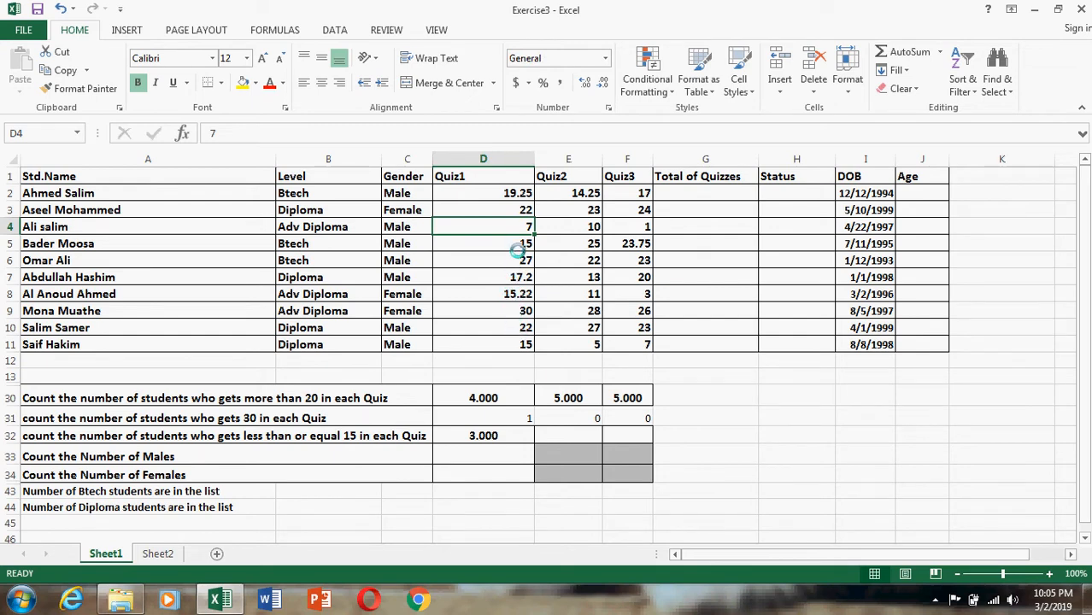
{"action": "left_click", "coordinate": [519, 243]}
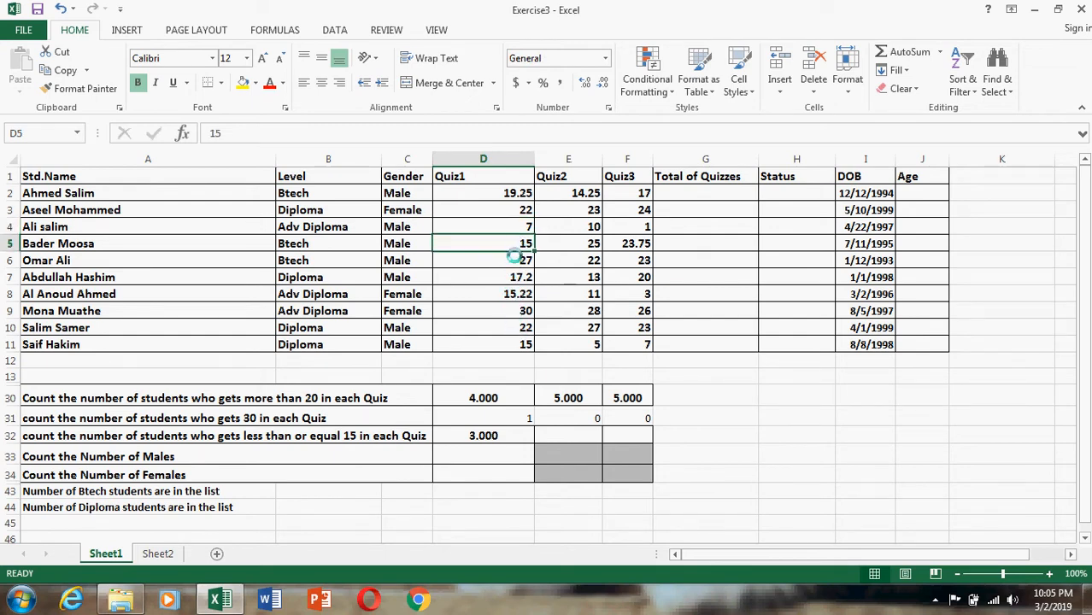
{"action": "left_click", "coordinate": [508, 342]}
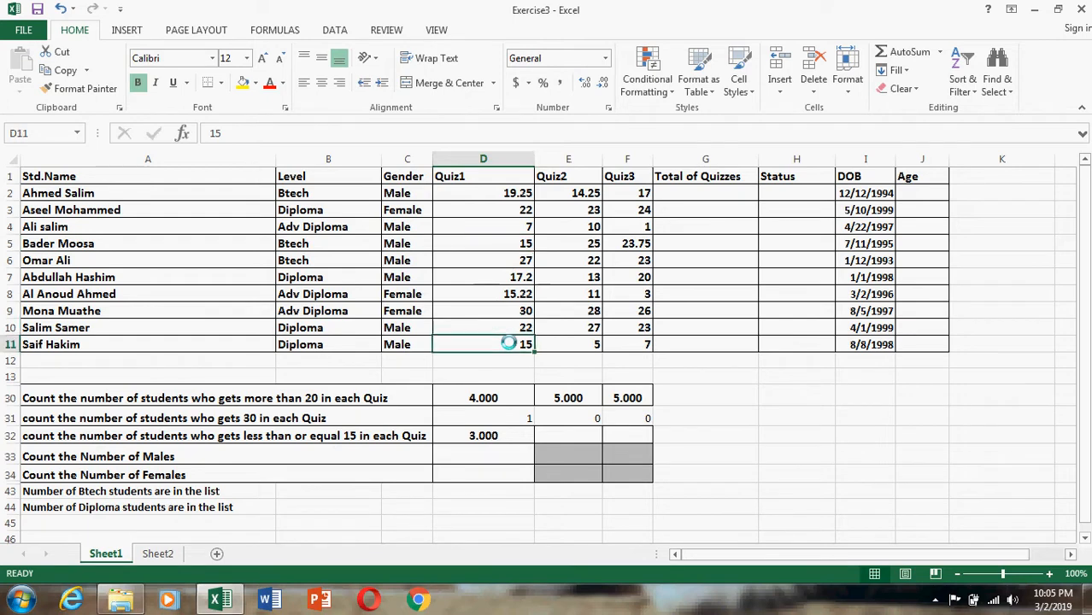
{"action": "left_click", "coordinate": [489, 434]}
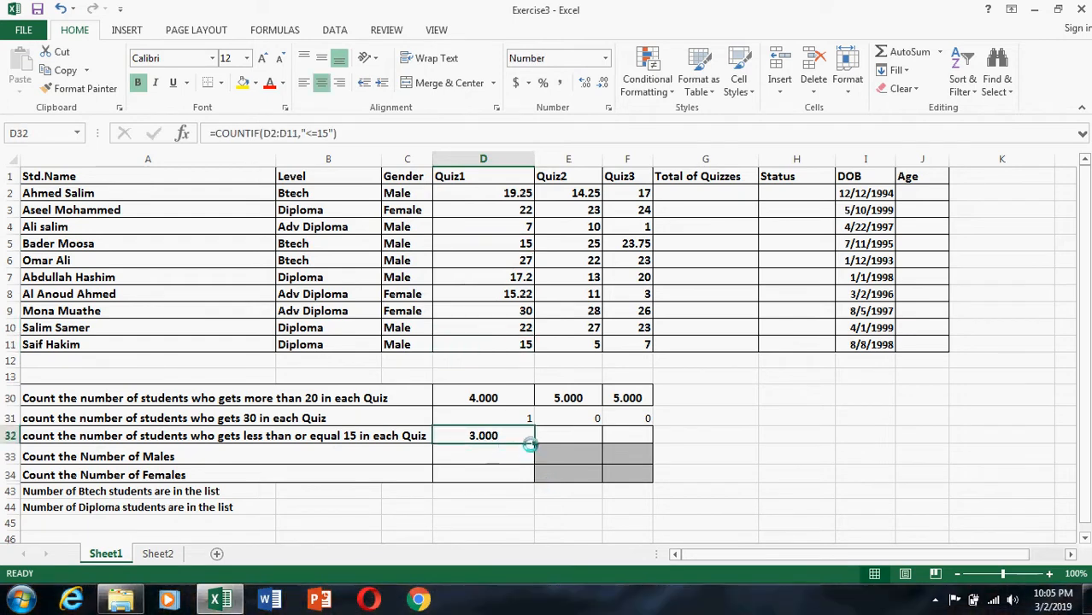
{"action": "left_click_drag", "start_coordinate": [535, 440], "coordinate": [651, 439]}
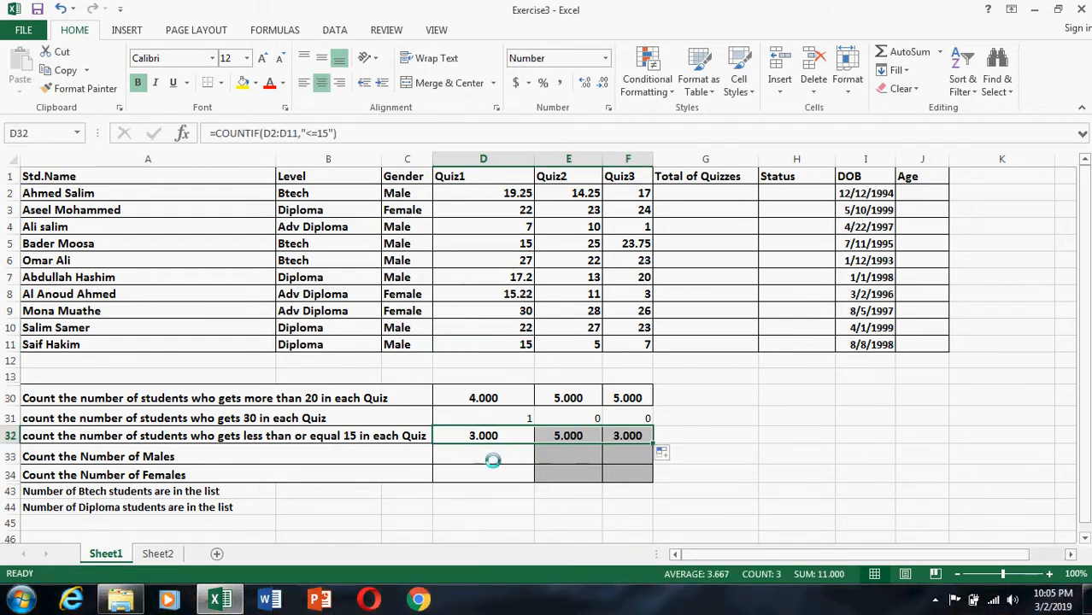
Enter =COUNTIF(C2:C11,C2) in D33 to count the male students, using the Gender cell C2 as the criterion.
{"action": "left_click", "coordinate": [459, 459]}
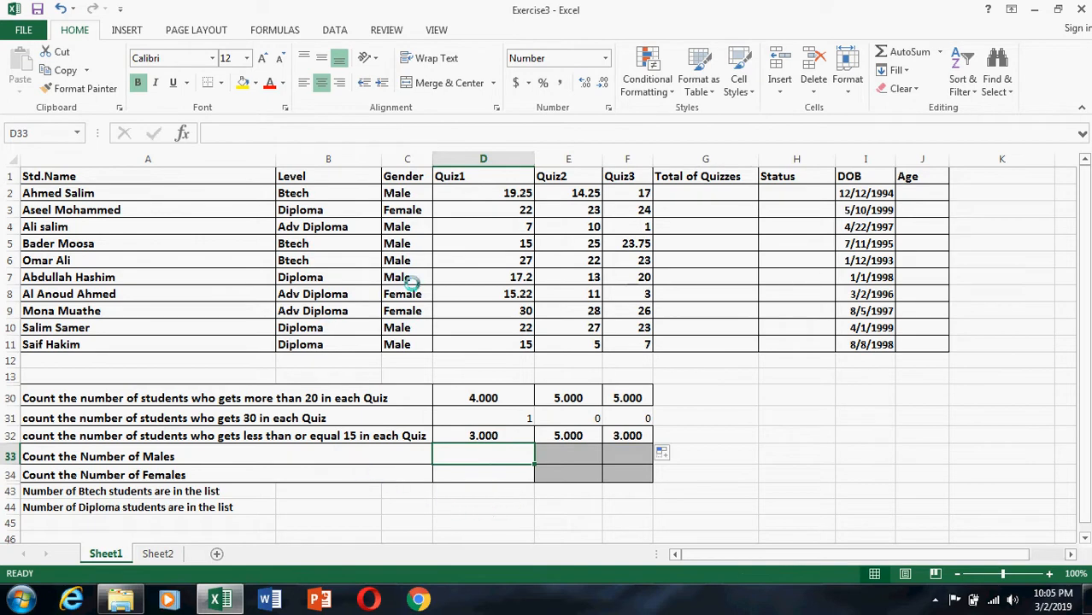
{"action": "type", "text": "="}
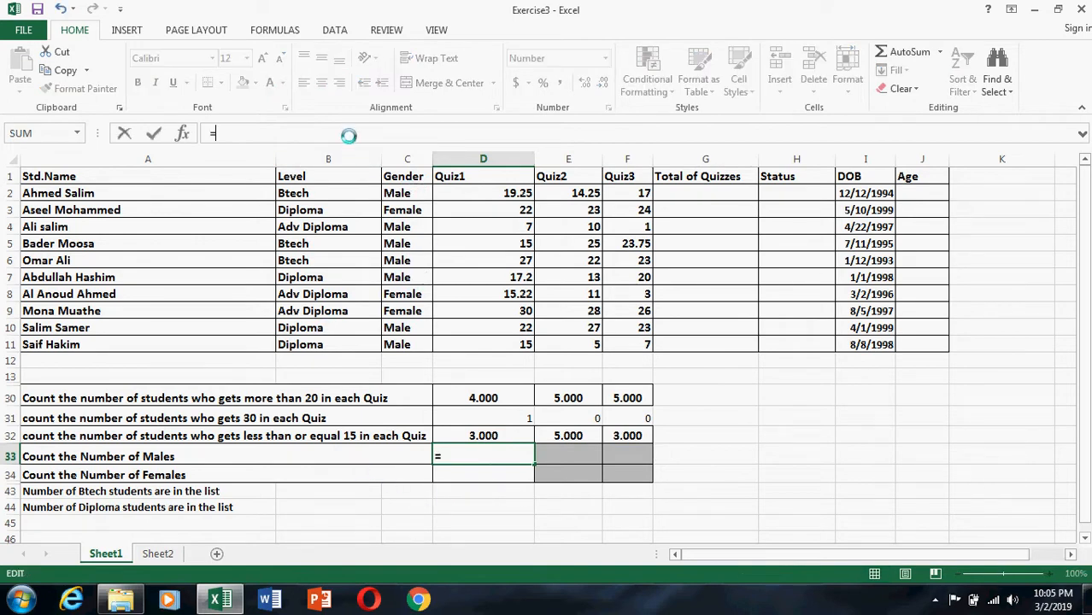
{"action": "type", "text": "counti"}
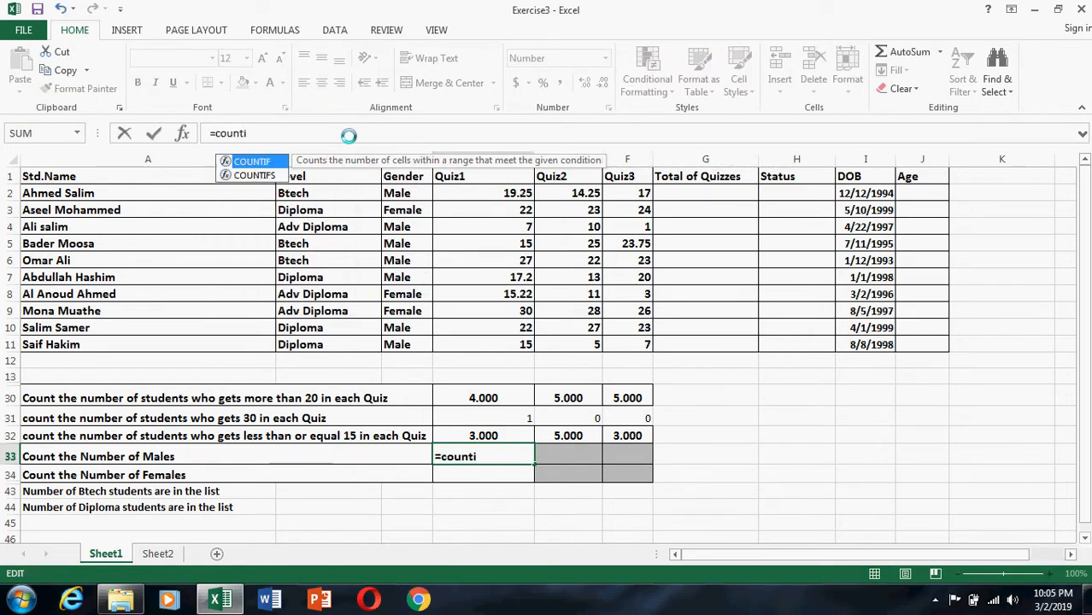
{"action": "type", "text": "f("}
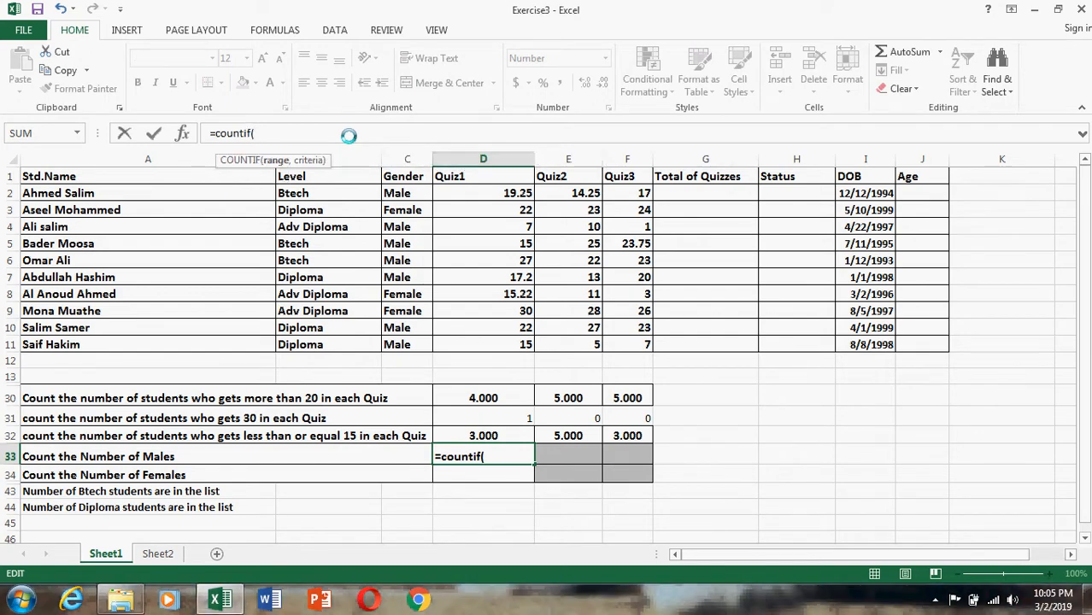
{"action": "left_click_drag", "start_coordinate": [409, 195], "coordinate": [407, 346]}
{"action": "type", "text": ","}
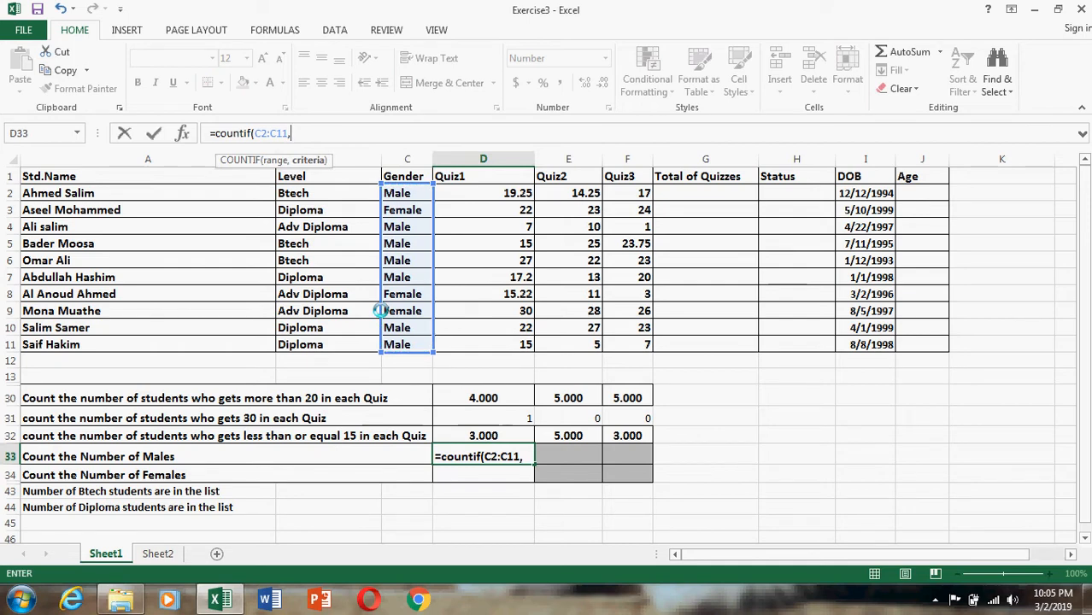
{"action": "left_click", "coordinate": [409, 194]}
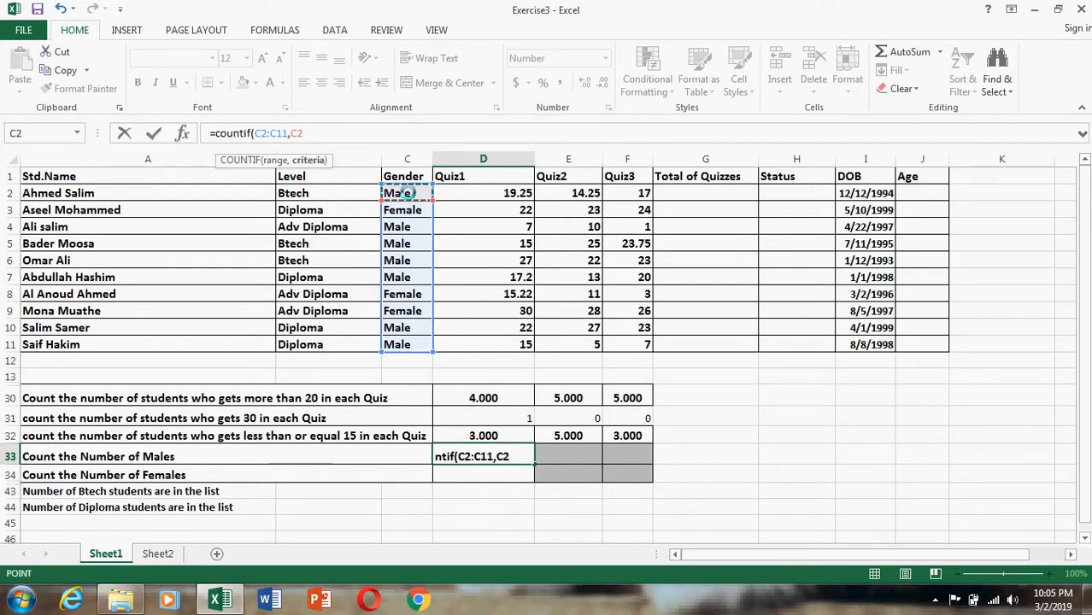
{"action": "key", "text": "Return"}
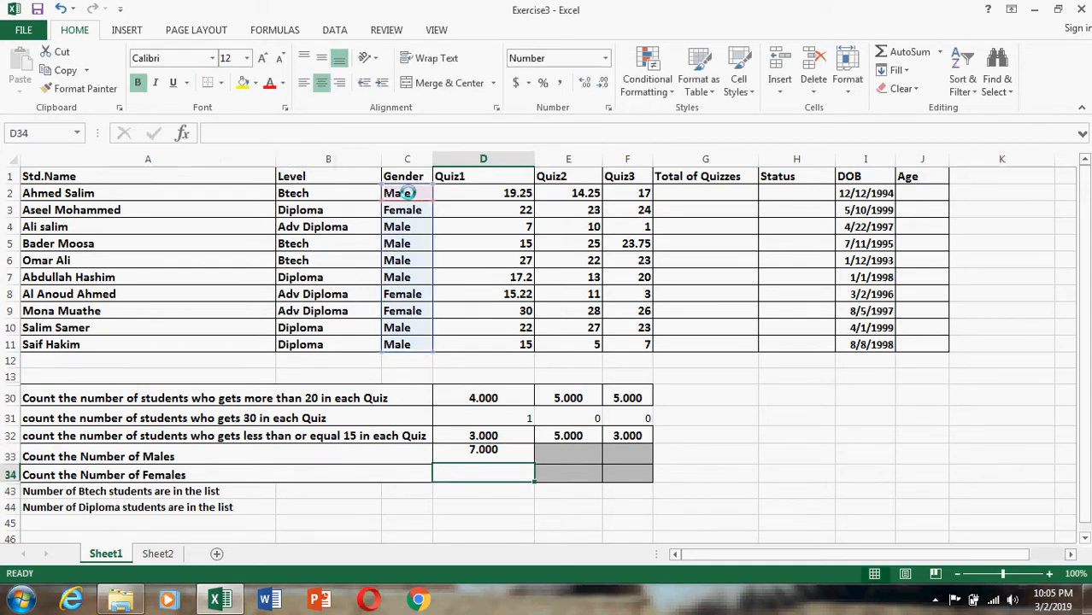
Enter =COUNTIF(C2:C11,"male") in E33 to count the male students with a text criterion.
{"action": "left_click", "coordinate": [576, 459]}
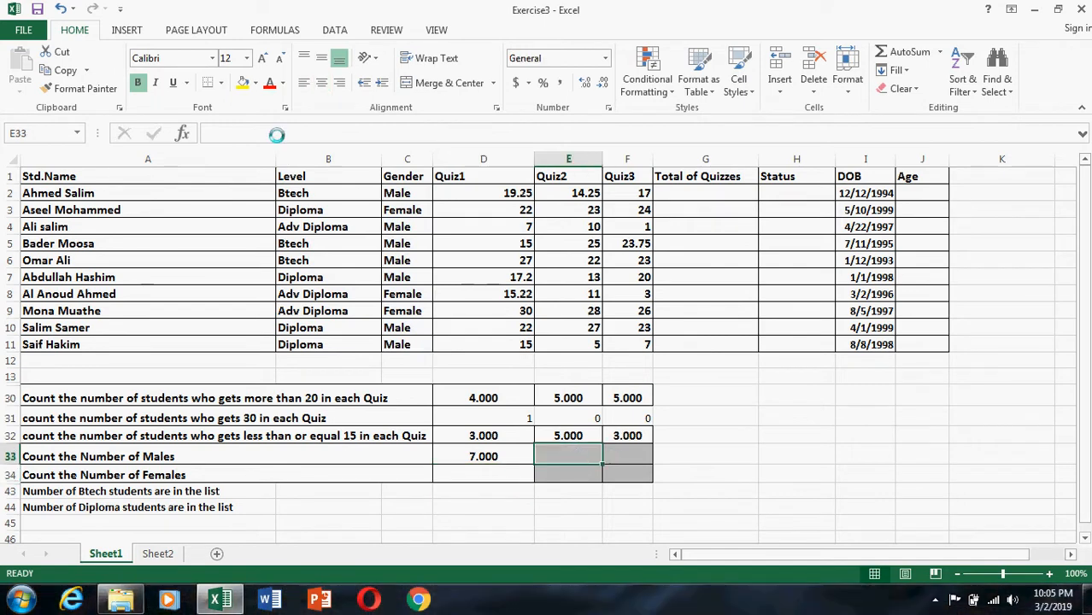
{"action": "type", "text": "=c"}
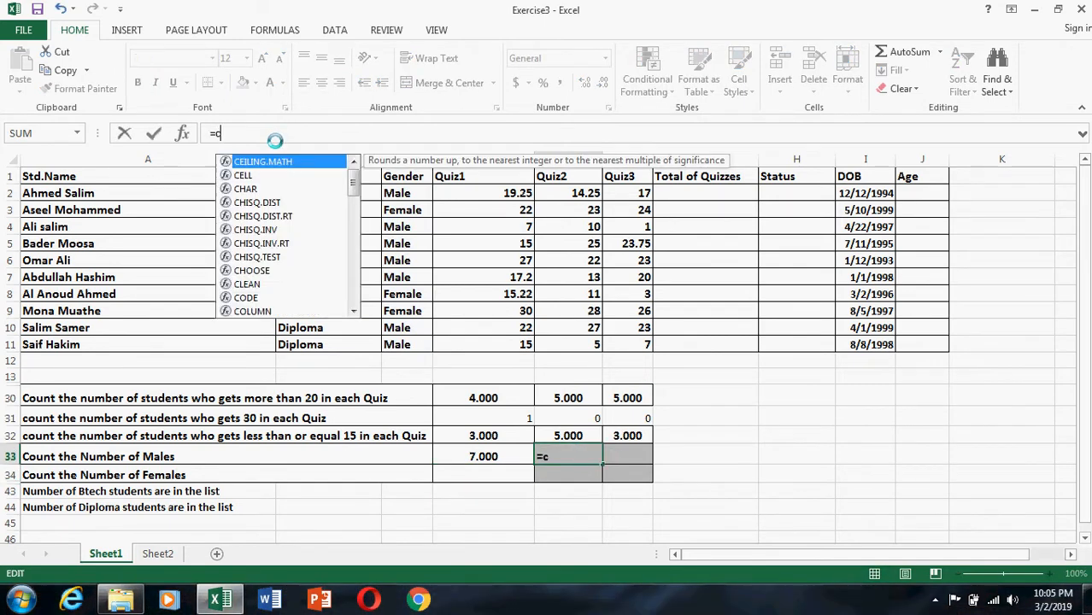
{"action": "type", "text": "oun"}
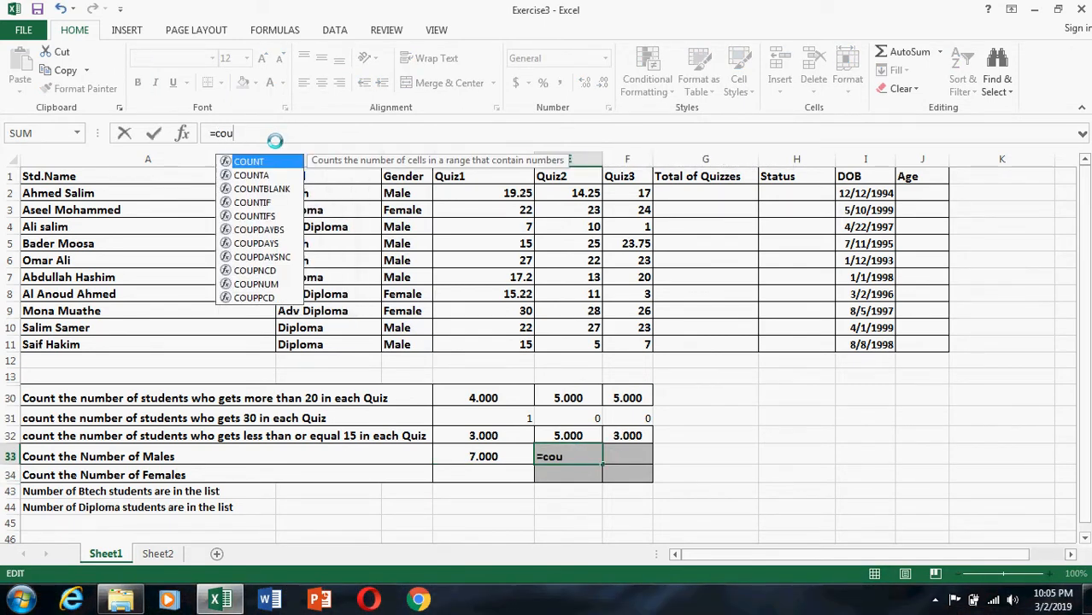
{"action": "double_click", "coordinate": [258, 201]}
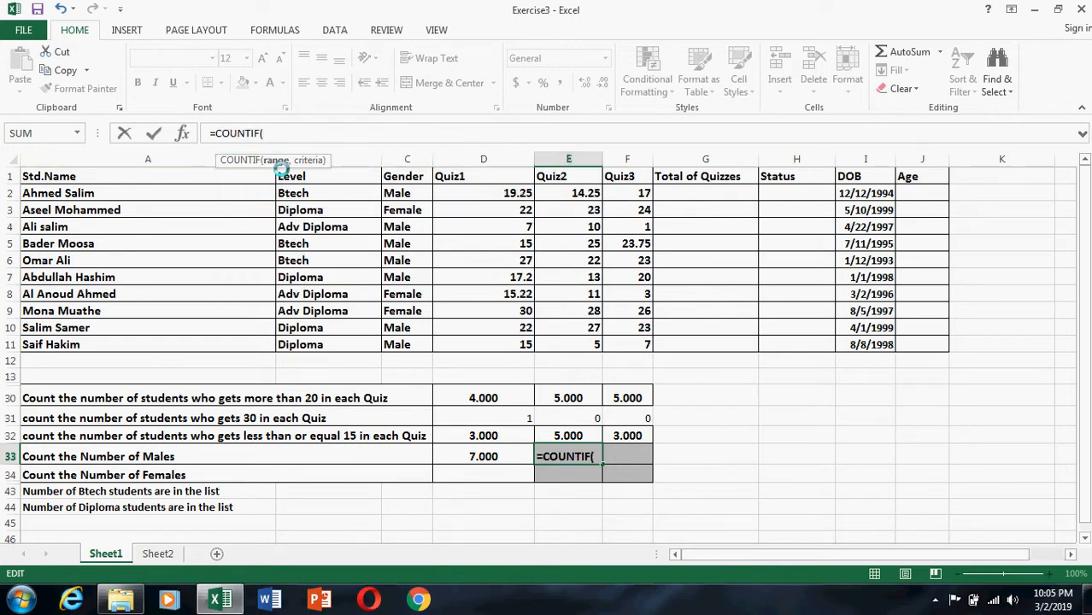
{"action": "left_click_drag", "start_coordinate": [400, 193], "coordinate": [423, 347]}
{"action": "type", "text": ","}
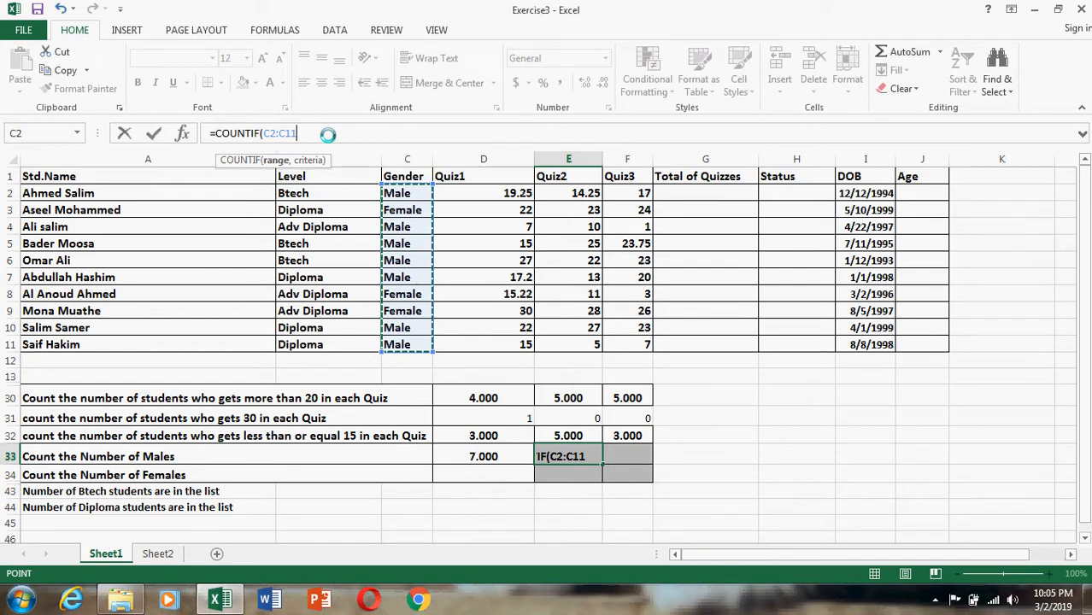
{"action": "type", "text": "\"m"}
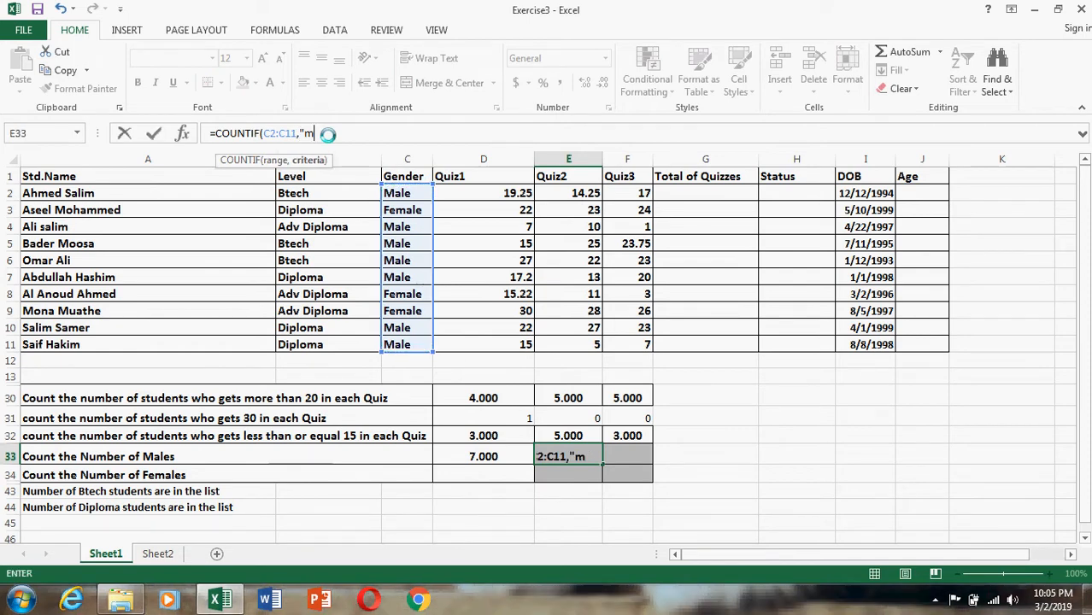
{"action": "type", "text": "ale\""}
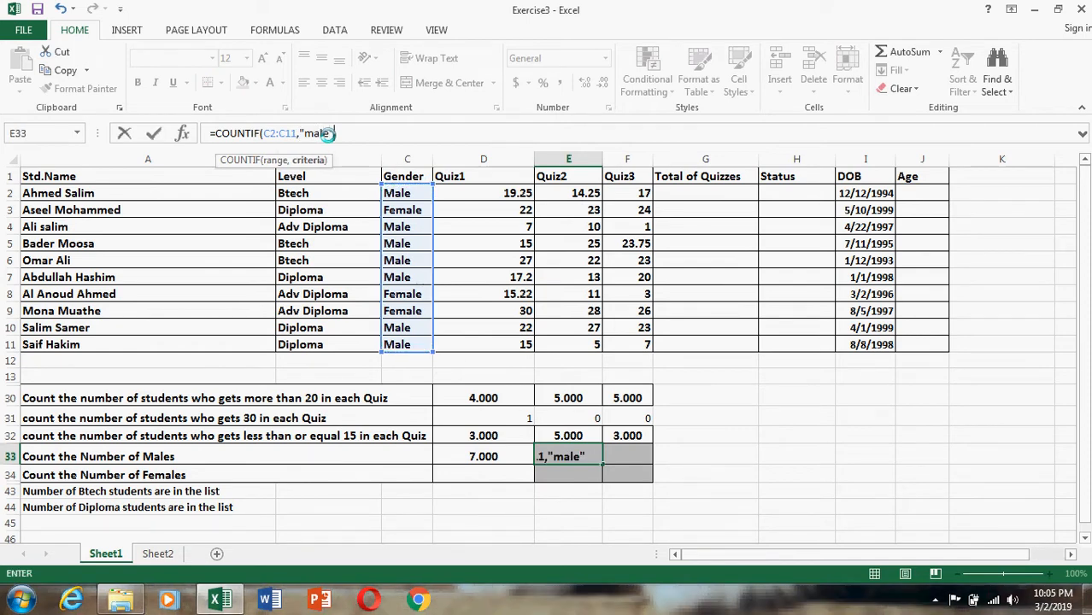
{"action": "type", "text": ")"}
{"action": "left_click", "coordinate": [780, 468]}
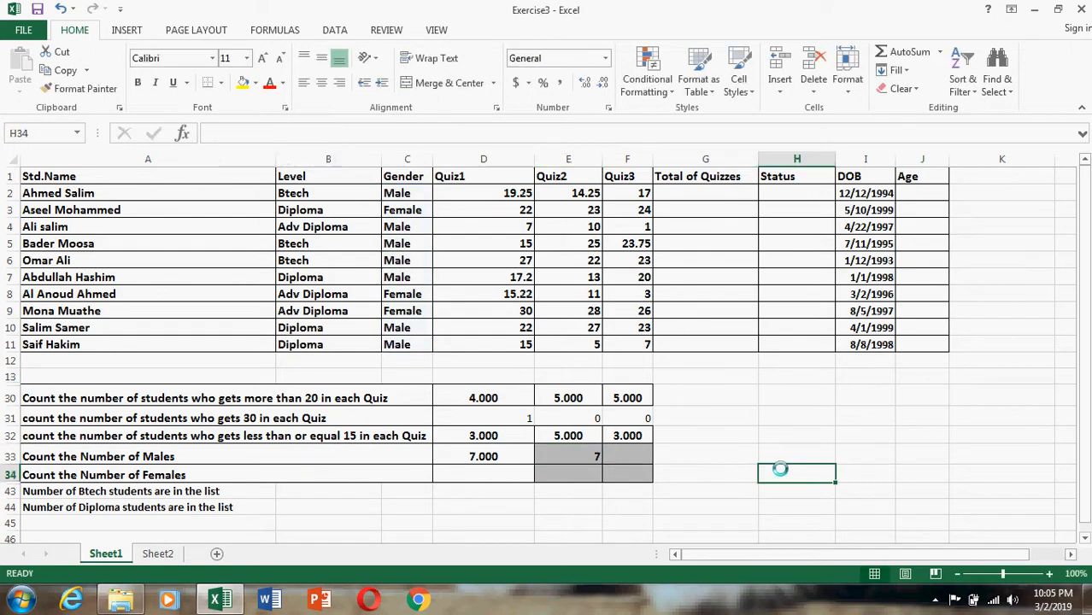
Enter =COUNTIF(C2:C11,C3) in D34 to count the female students, using the Gender cell C3 as the criterion.
{"action": "left_click", "coordinate": [570, 456]}
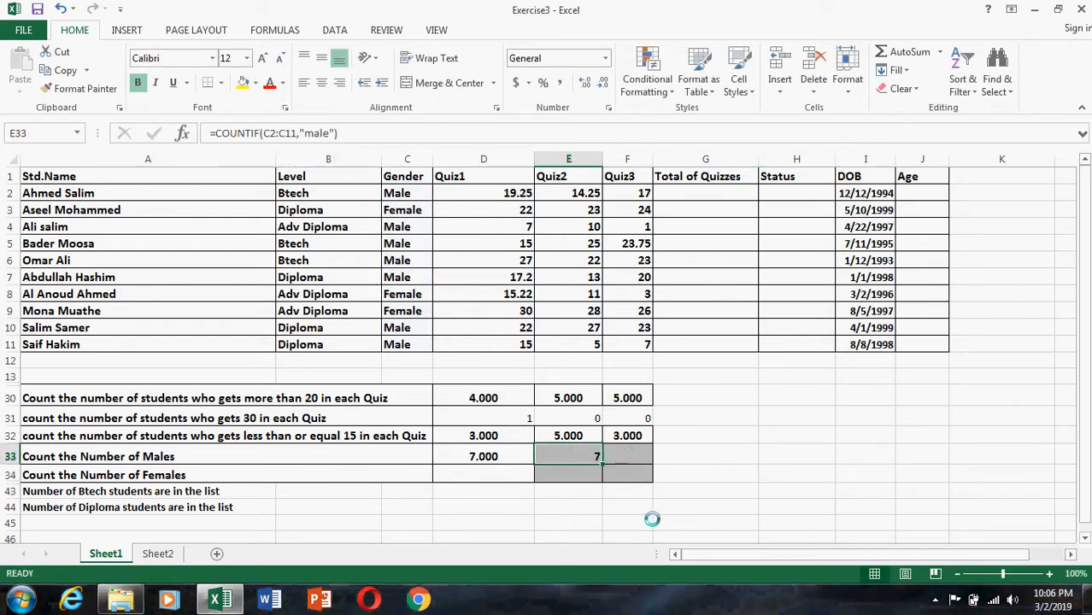
{"action": "left_click", "coordinate": [484, 476]}
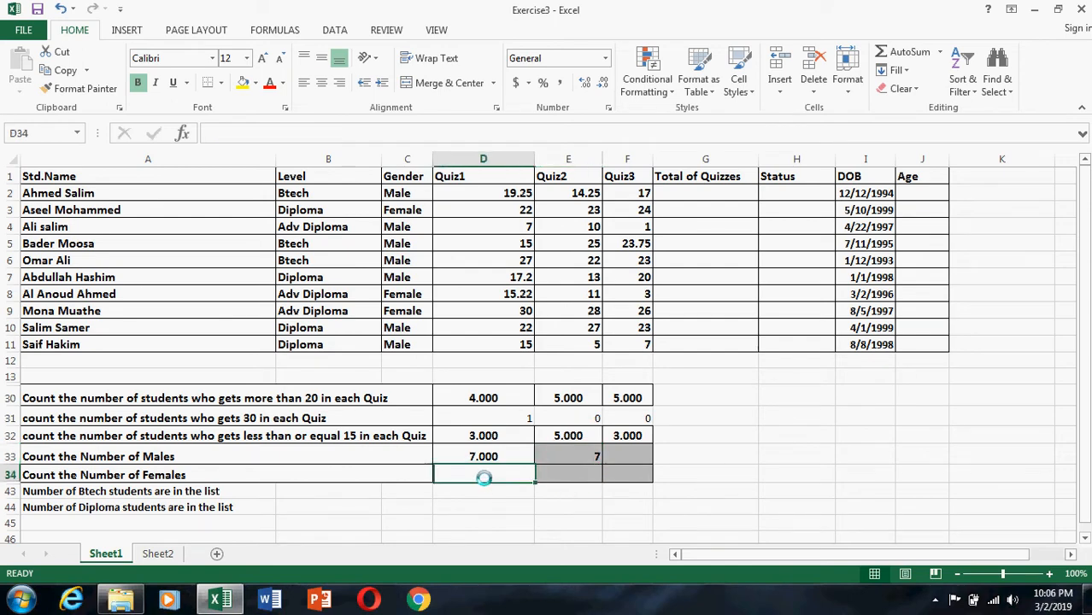
{"action": "left_click", "coordinate": [305, 134]}
{"action": "type", "text": "=countif"}
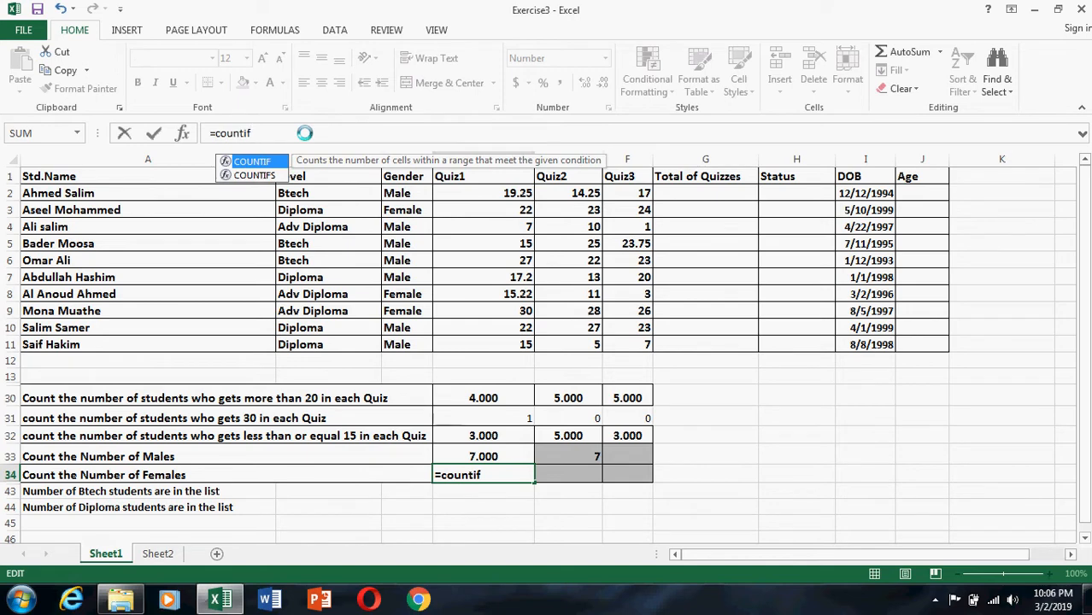
{"action": "type", "text": "("}
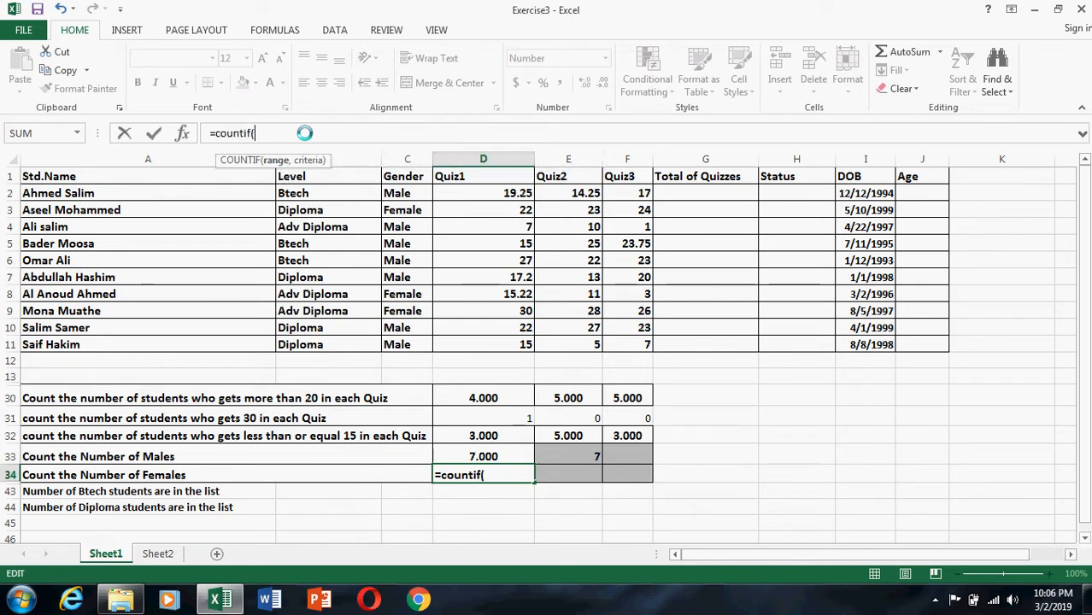
{"action": "left_click", "coordinate": [386, 193]}
{"action": "left_click_drag", "start_coordinate": [397, 227], "coordinate": [407, 344]}
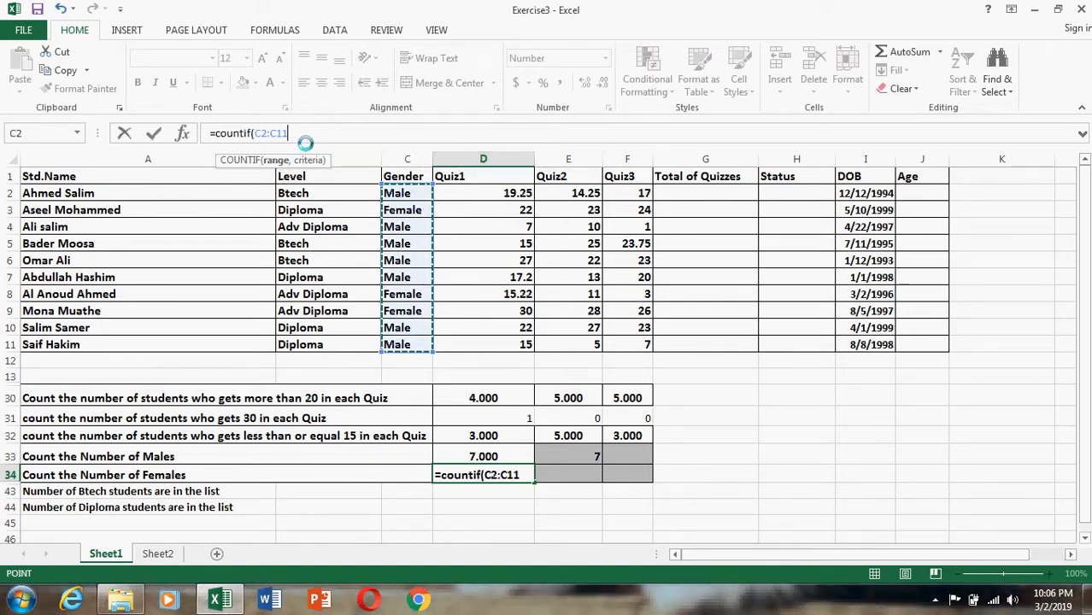
{"action": "type", "text": ","}
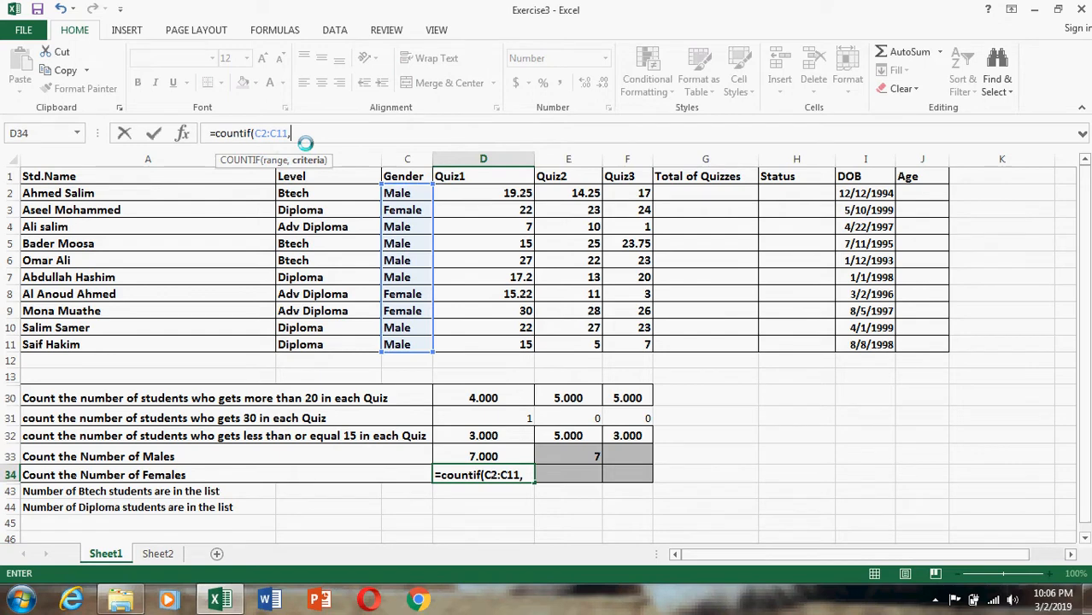
{"action": "left_click", "coordinate": [395, 213]}
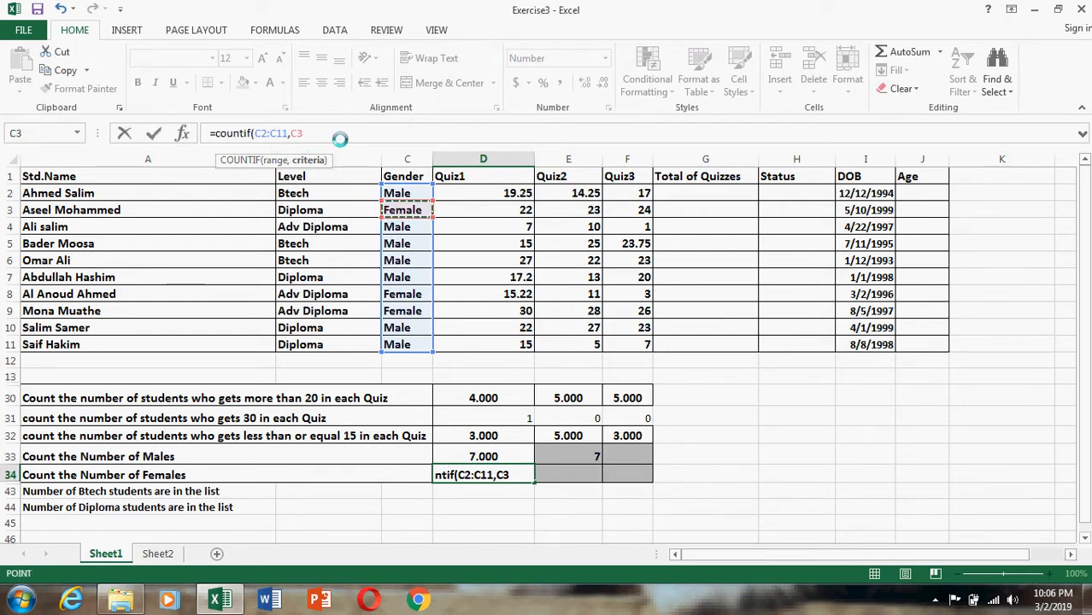
{"action": "key", "text": "Return"}
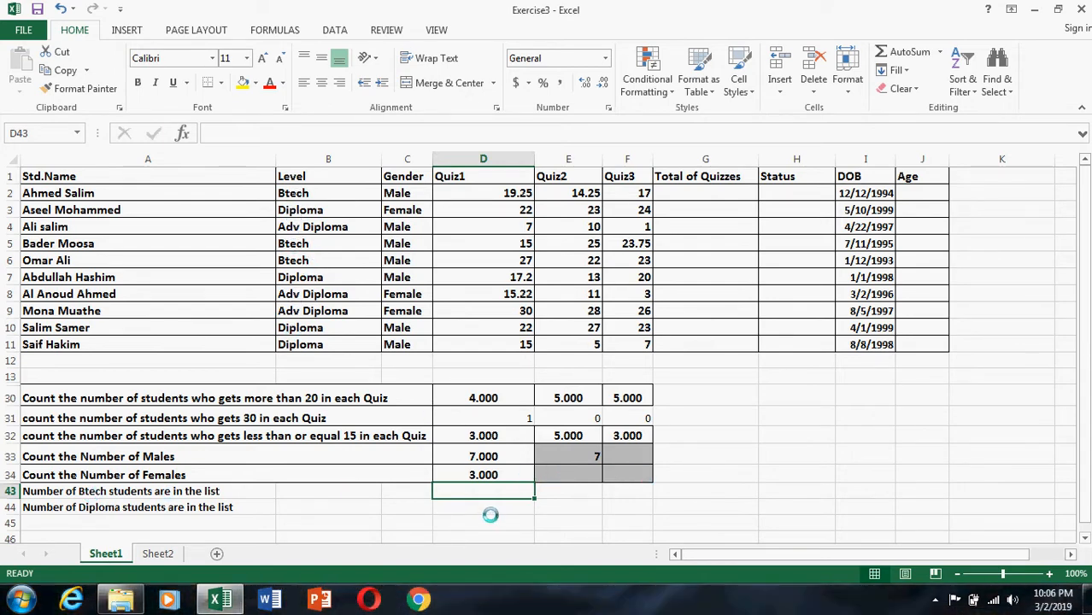
Enter =COUNTIF(B2:B11,B2) in D43 to count the Btech students, and check the count against Level cells B2, B5 and B6.
{"action": "type", "text": "=coun"}
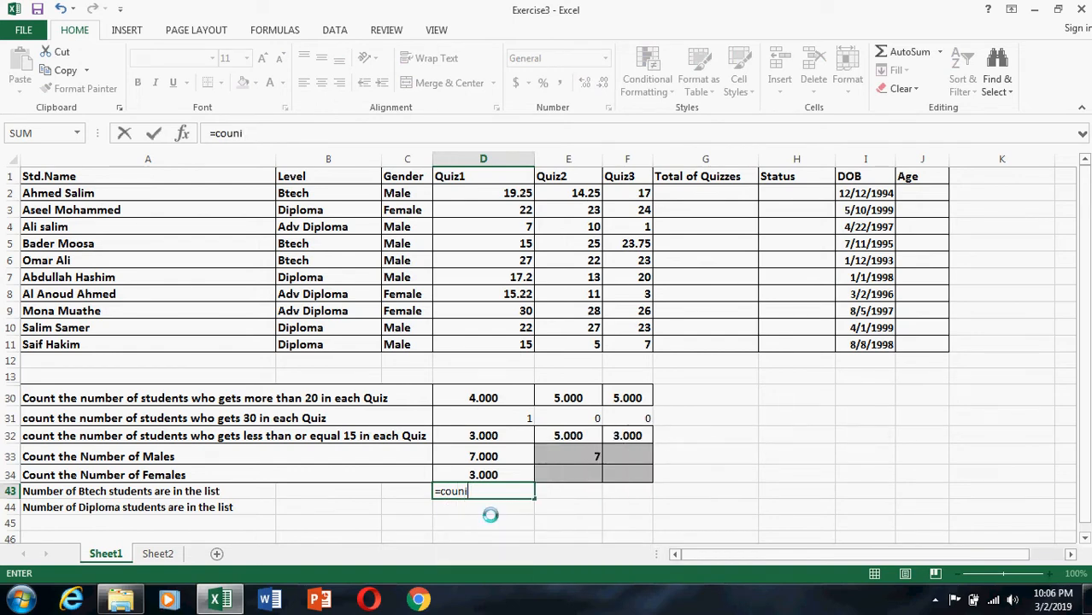
{"action": "type", "text": "i"}
{"action": "key", "text": "BackSpace"}
{"action": "type", "text": "t"}
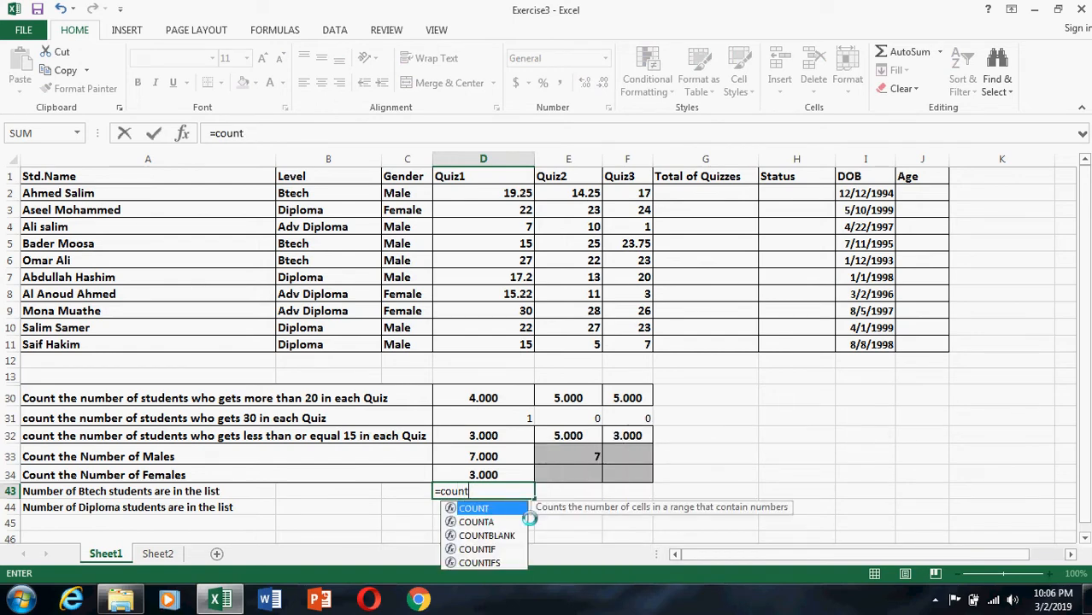
{"action": "double_click", "coordinate": [484, 549]}
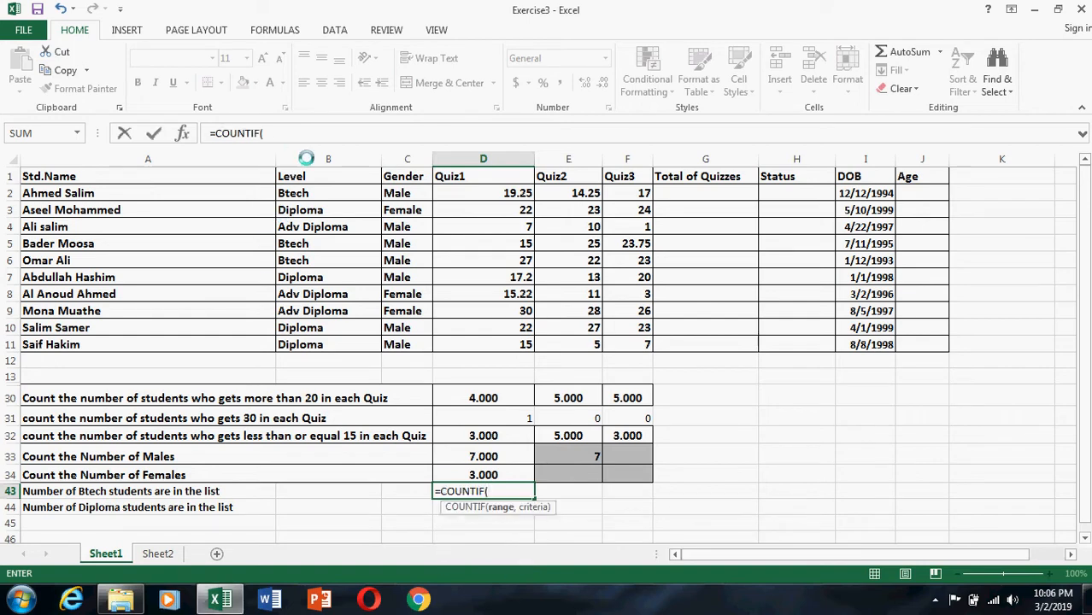
{"action": "left_click_drag", "start_coordinate": [310, 195], "coordinate": [316, 344]}
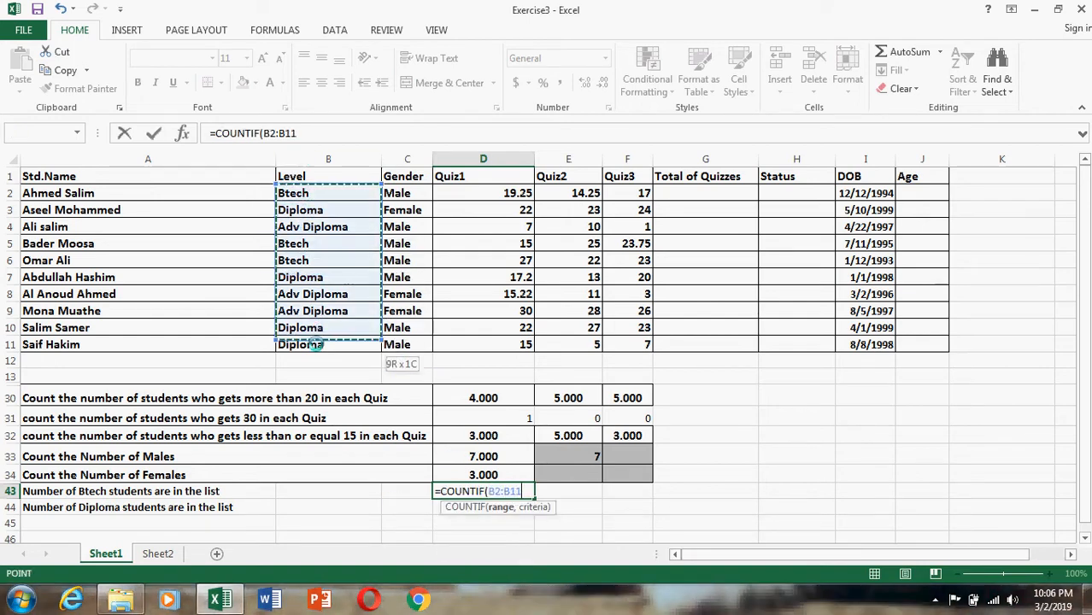
{"action": "left_click", "coordinate": [326, 134]}
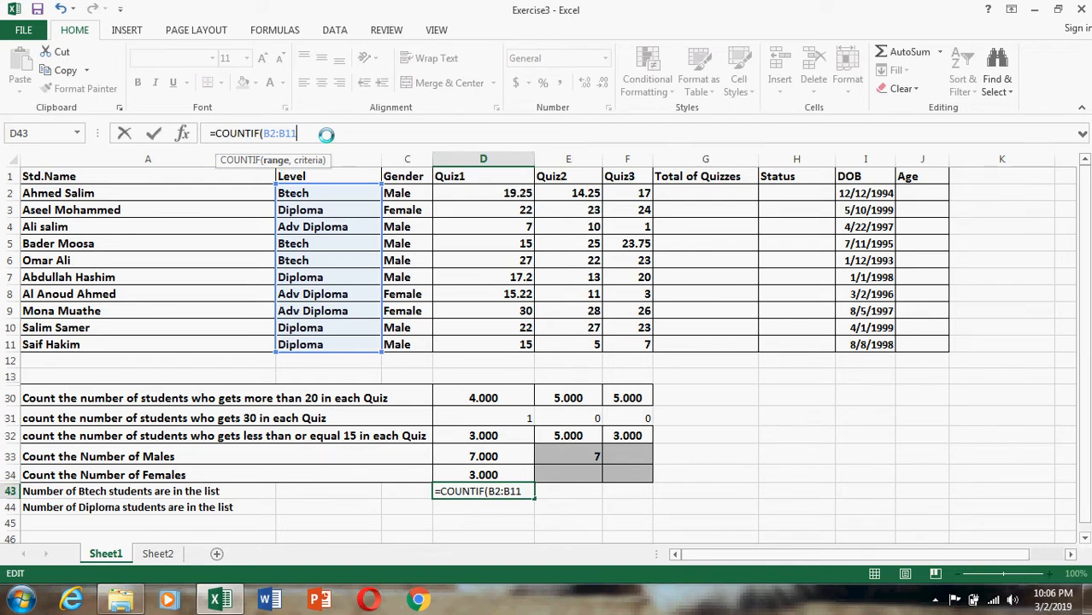
{"action": "type", "text": ","}
{"action": "left_click", "coordinate": [293, 193]}
{"action": "key", "text": "Return"}
{"action": "left_click", "coordinate": [293, 192]}
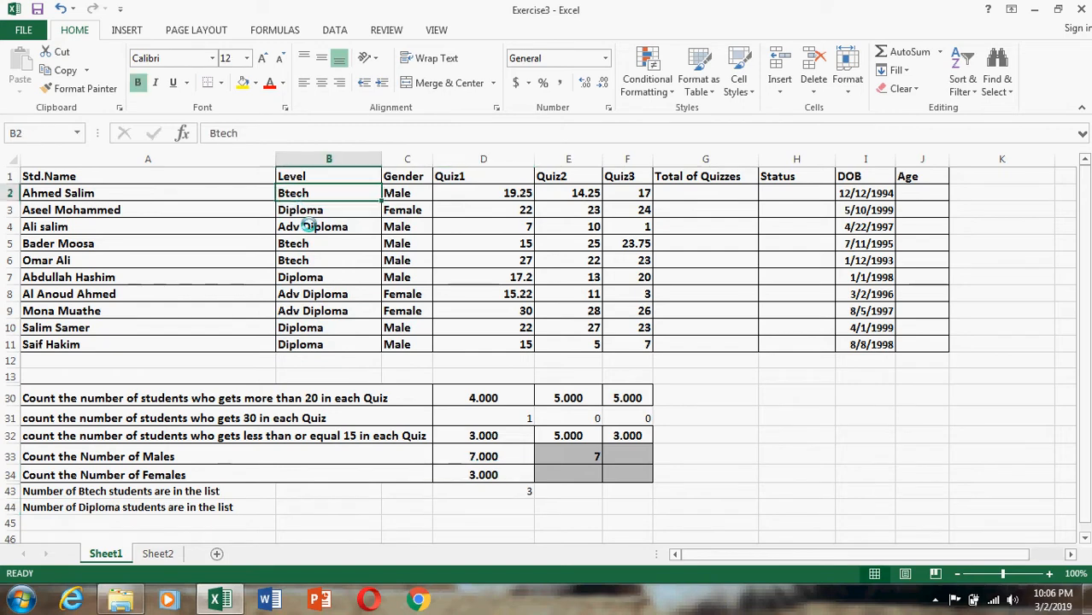
{"action": "left_click", "coordinate": [293, 247]}
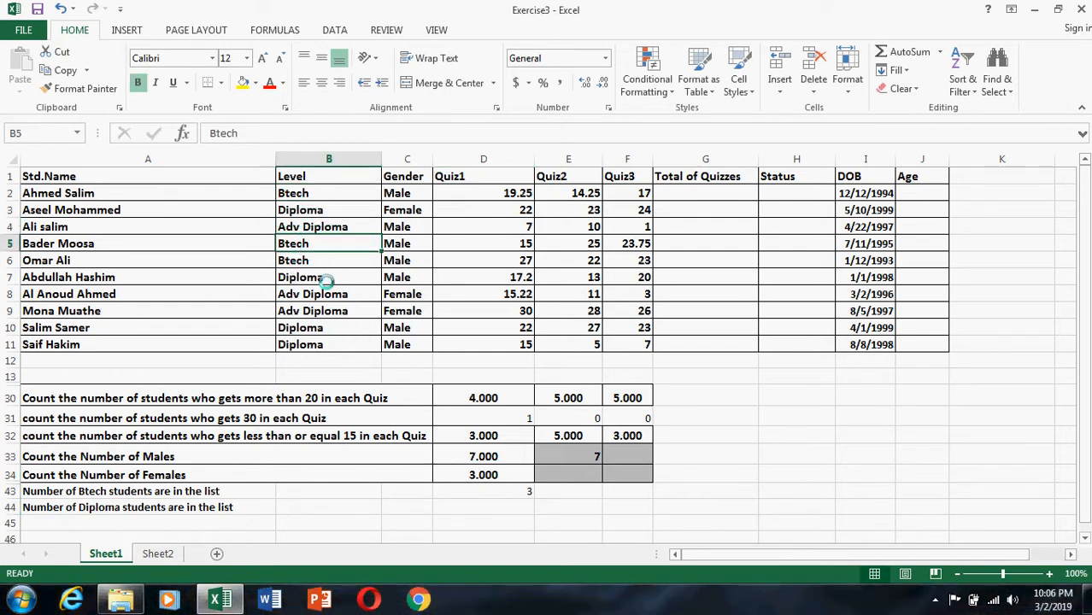
{"action": "left_click", "coordinate": [311, 259]}
Enter =COUNTIF(B2:B11,B3) in D44 to count the Diploma students, using the Level cell B3 as the criterion.
{"action": "left_click", "coordinate": [484, 508]}
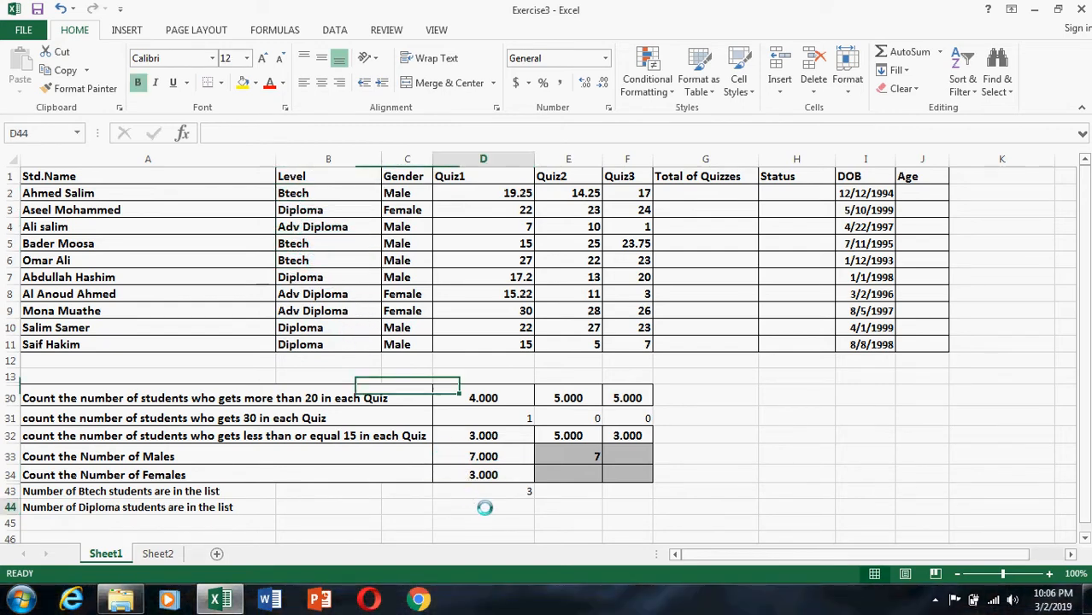
{"action": "left_click", "coordinate": [282, 134]}
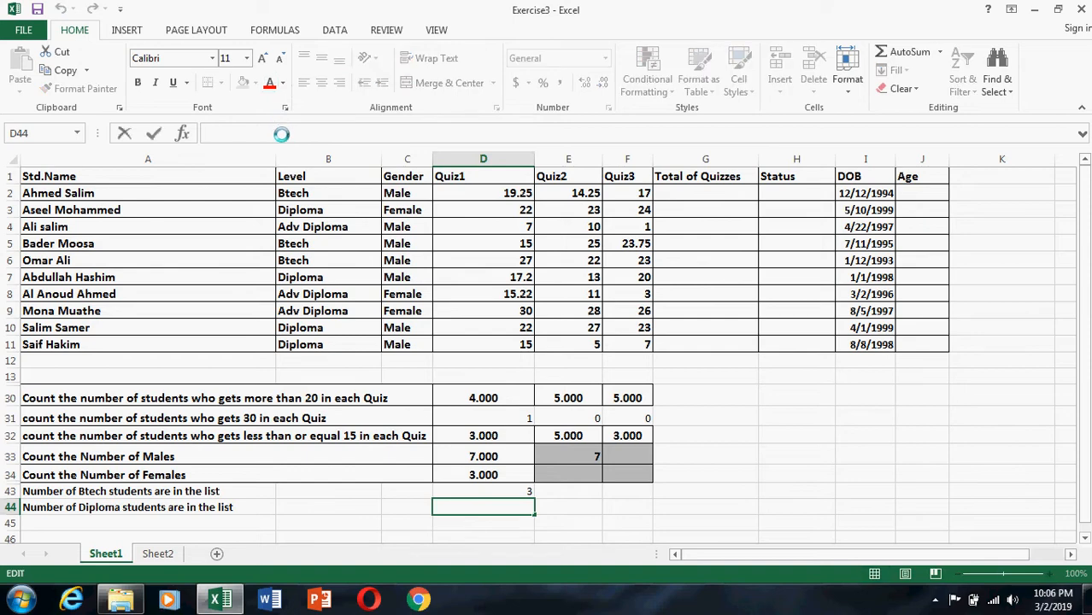
{"action": "type", "text": "=coun"}
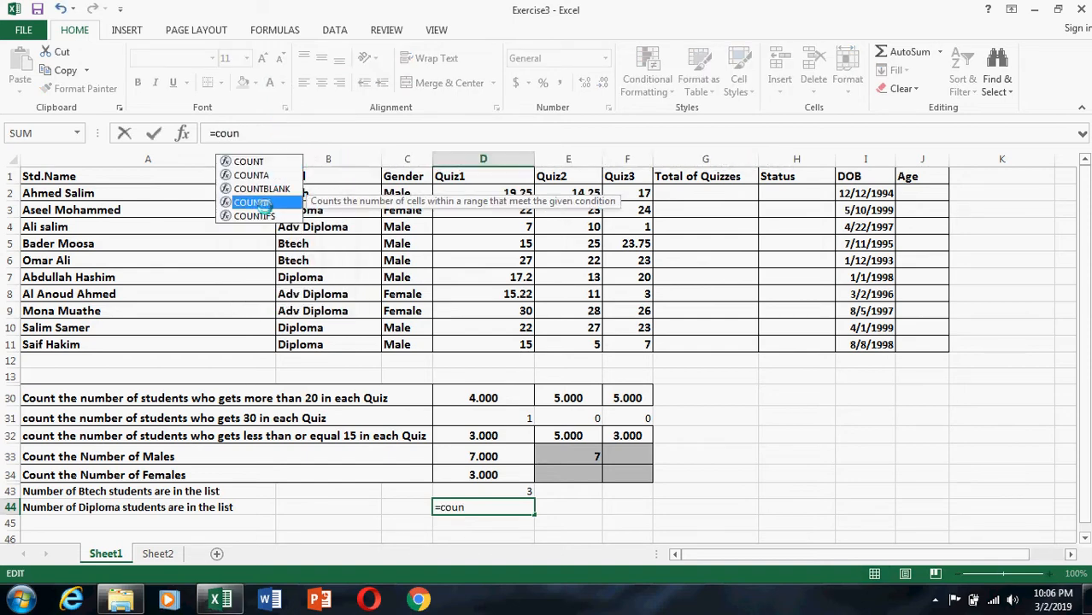
{"action": "double_click", "coordinate": [272, 202]}
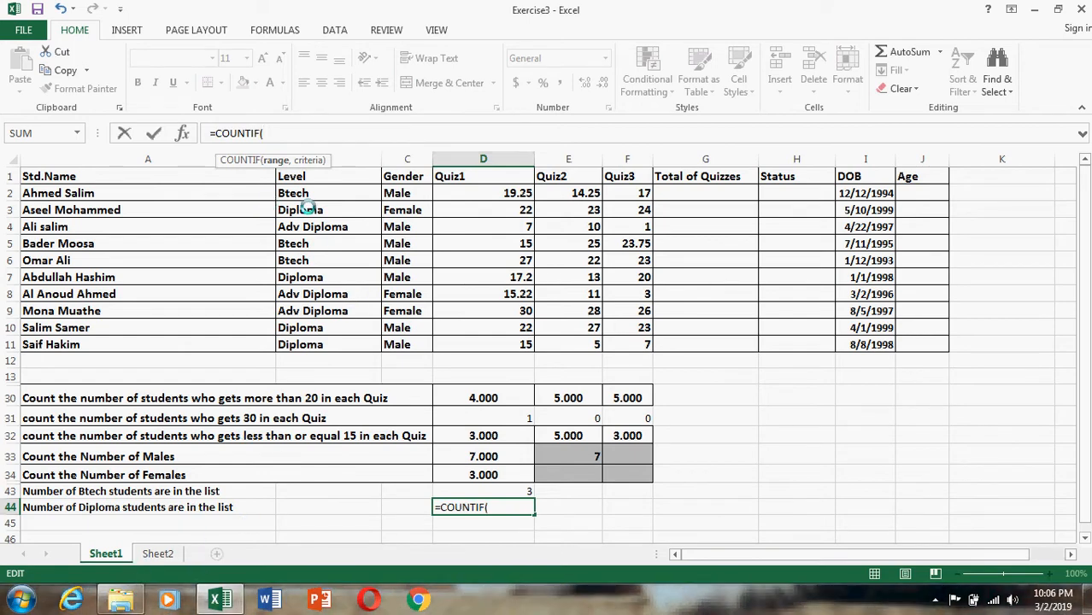
{"action": "left_click_drag", "start_coordinate": [306, 193], "coordinate": [312, 342]}
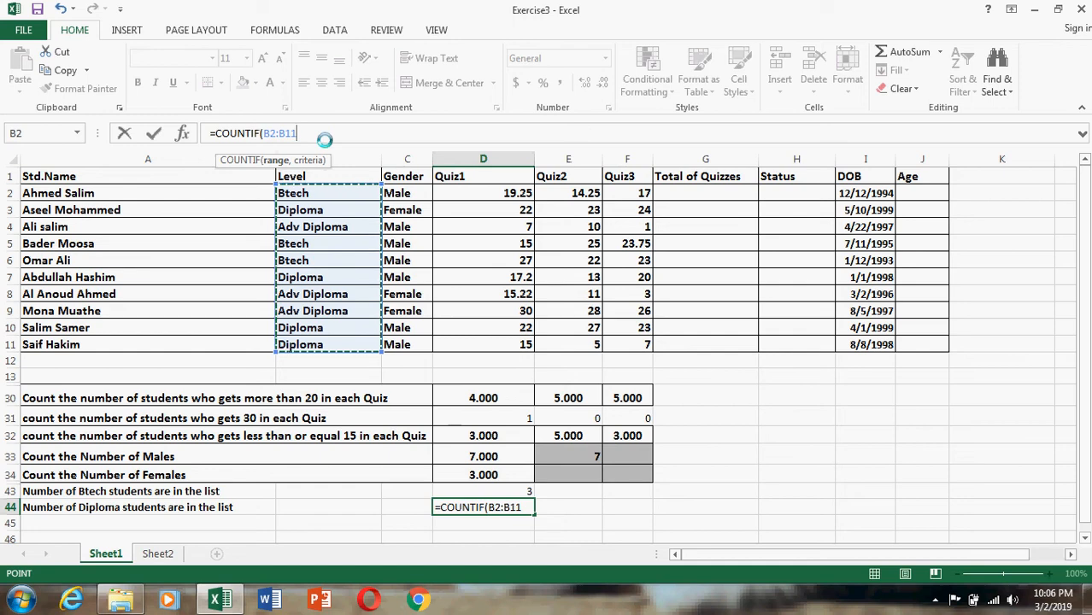
{"action": "type", "text": ","}
{"action": "left_click", "coordinate": [314, 210]}
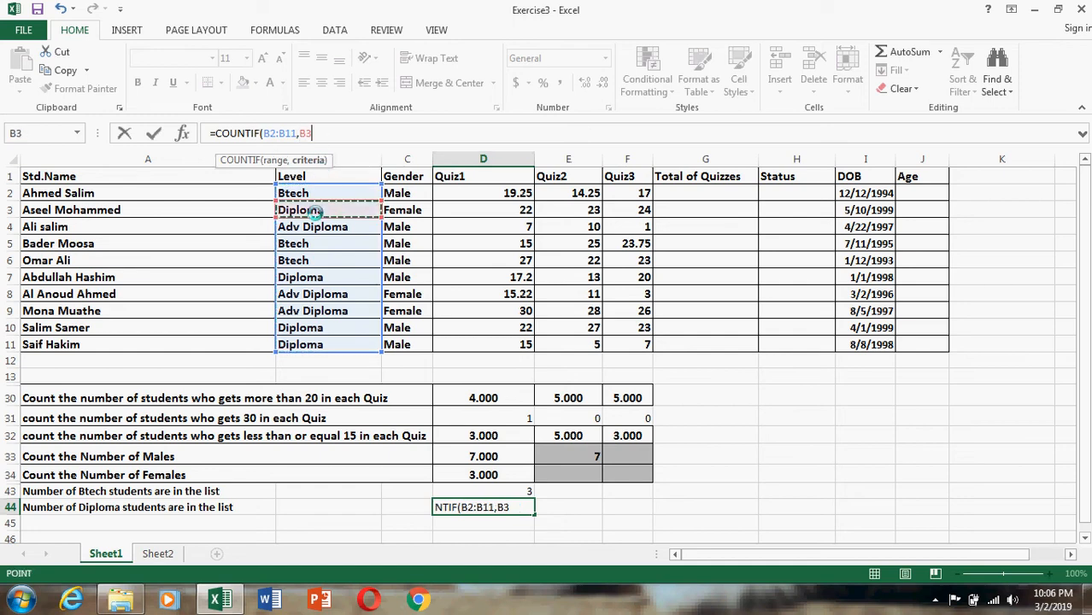
{"action": "type", "text": ")"}
{"action": "left_click", "coordinate": [818, 490]}
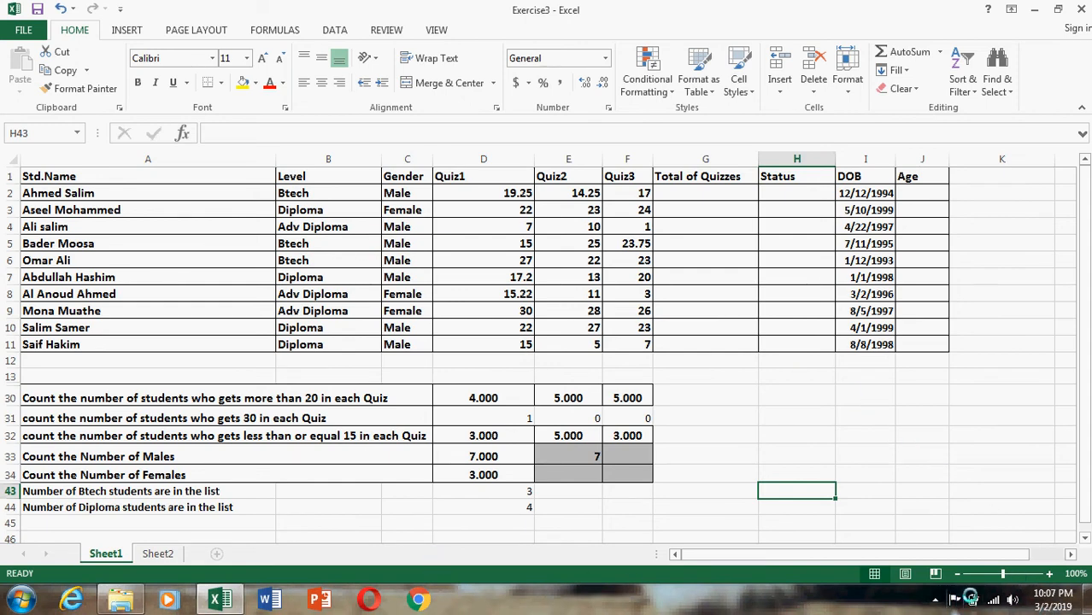
{"action": "left_click", "coordinate": [935, 599]}
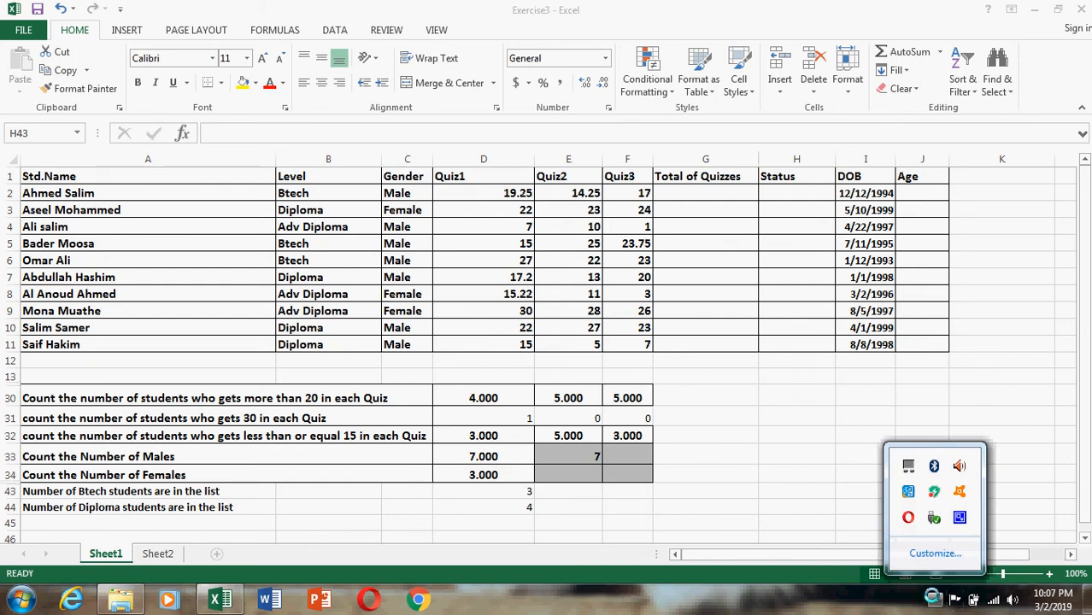
{"action": "right_click", "coordinate": [958, 517]}
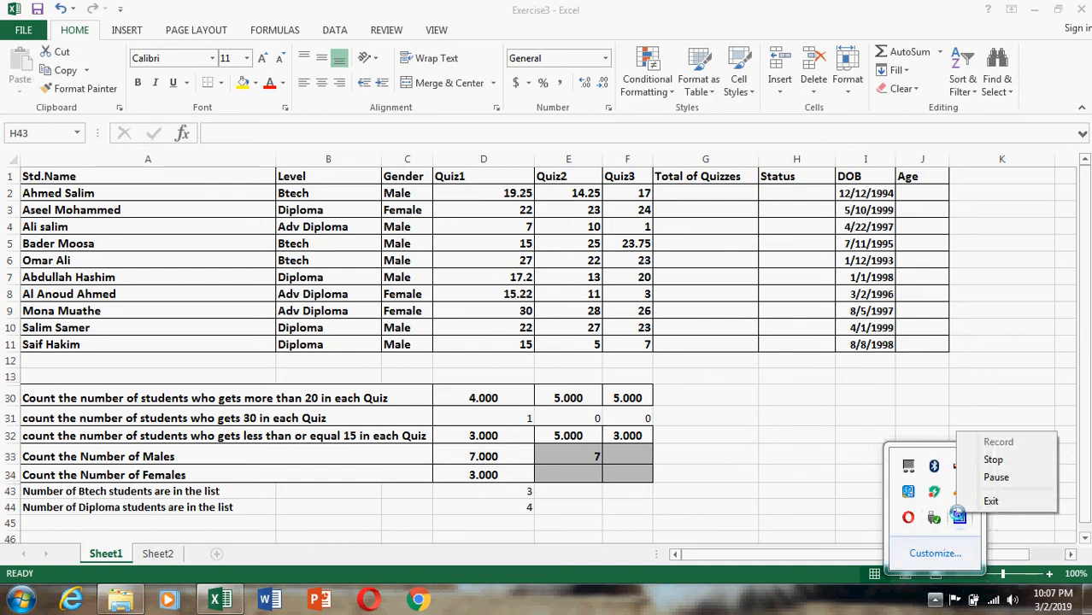